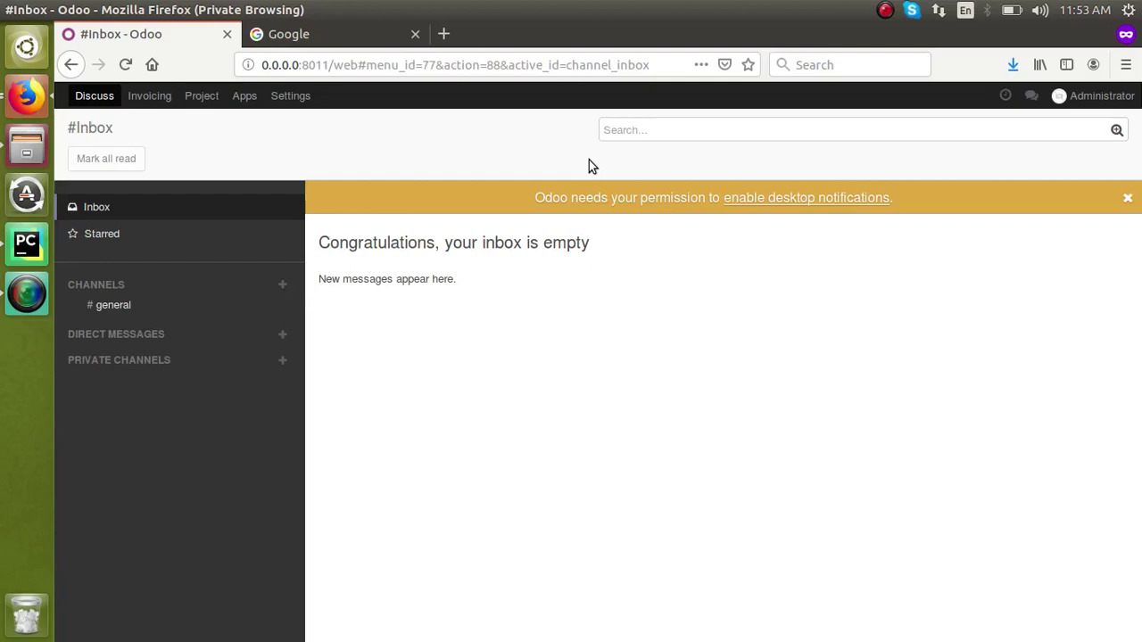
# - Switch from the empty Odoo Discuss inbox to the PyCharm project window
pyautogui.click(31, 245)
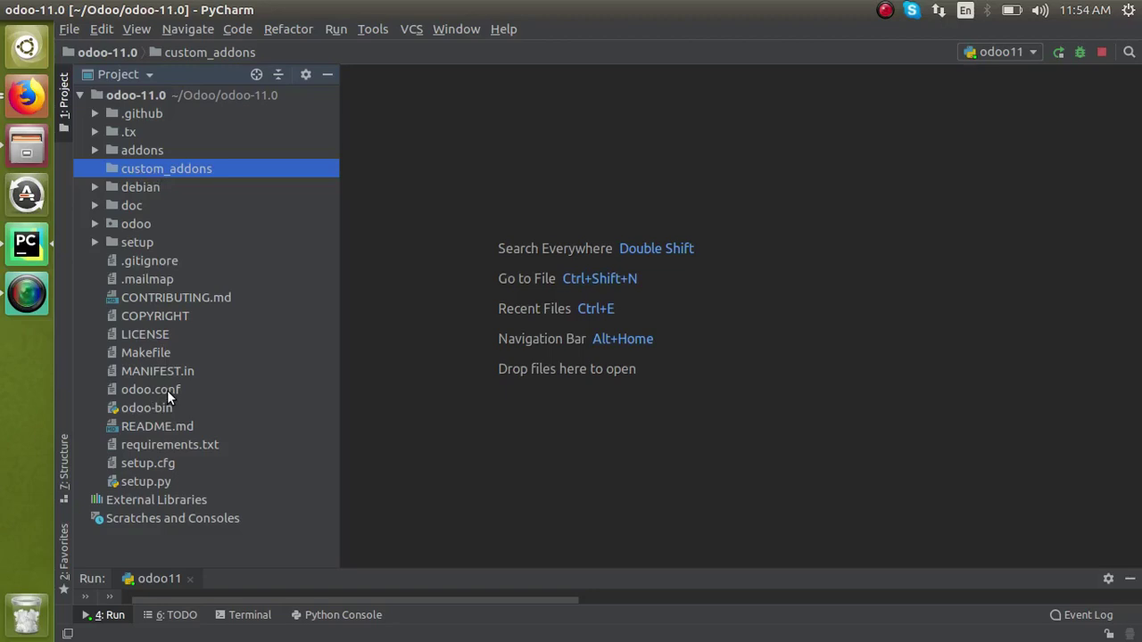
# - After checking the empty custom_addons folder, return to the Odoo inbox in Firefox
pyautogui.click(27, 95)
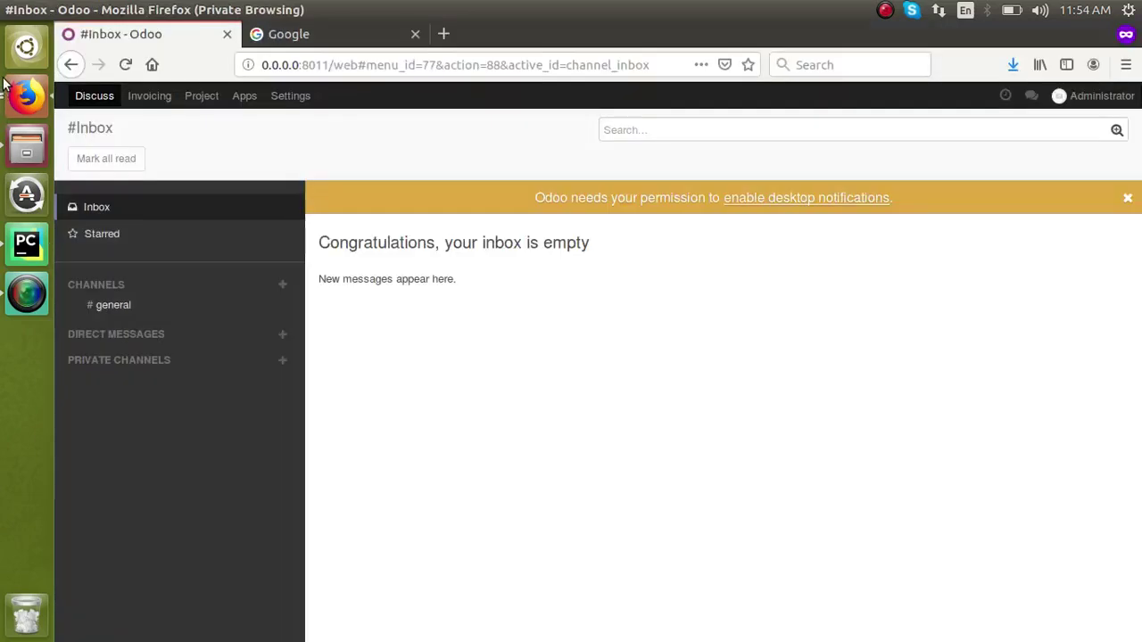
# - Search Google for 'odoo apps' and open the Odoo Apps store
pyautogui.click(366, 44)
pyautogui.write('odoo ')
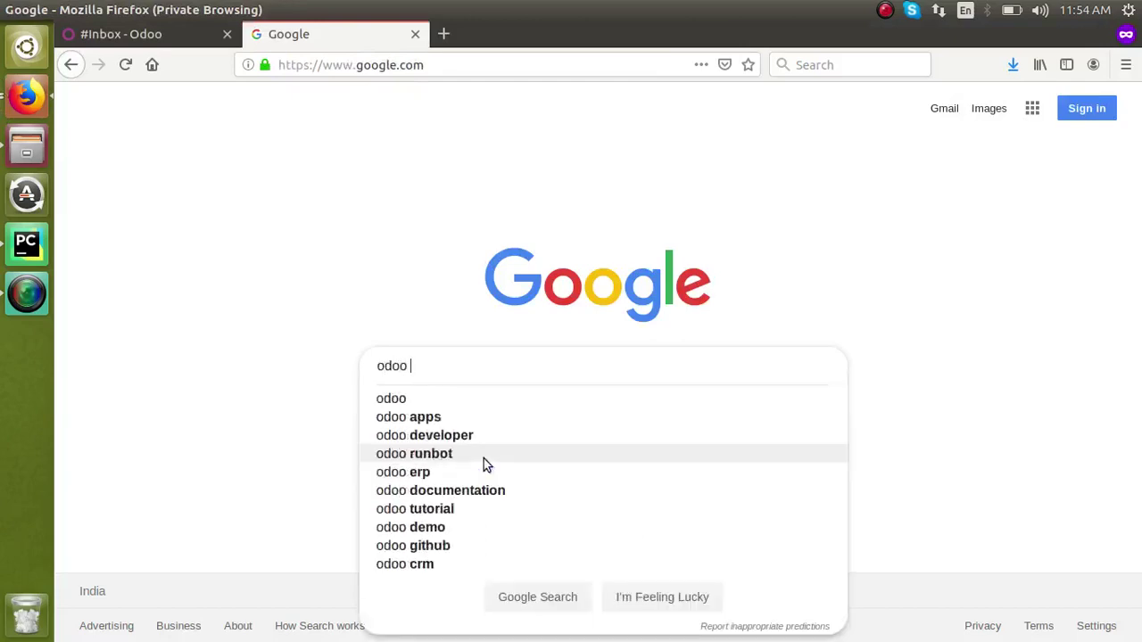
pyautogui.write('apps')
pyautogui.press('Return')
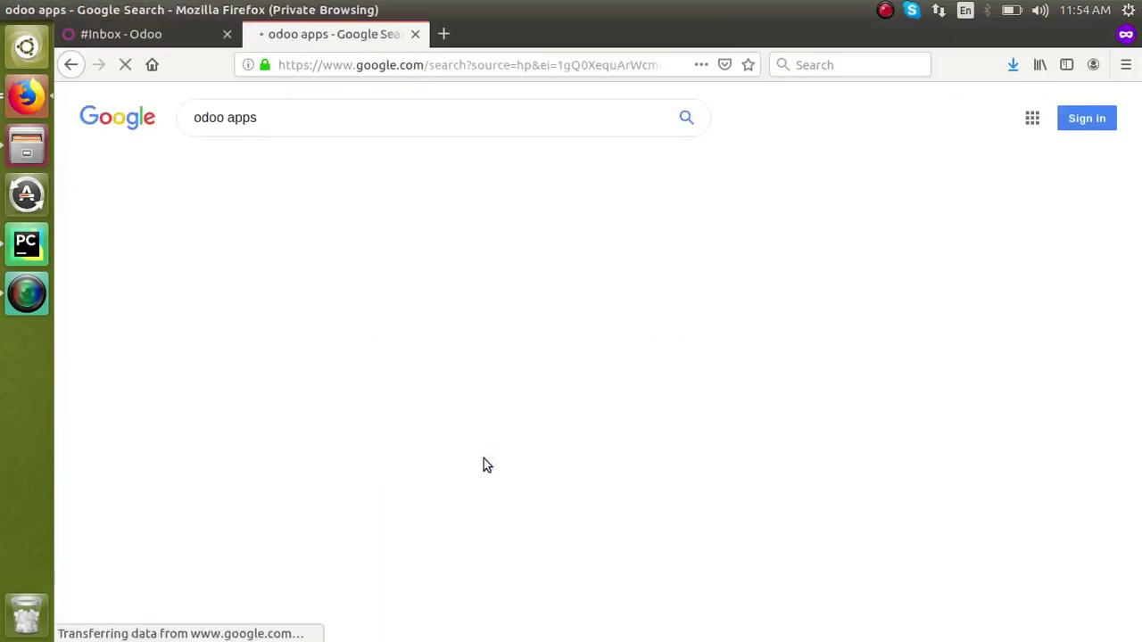
pyautogui.click(314, 235)
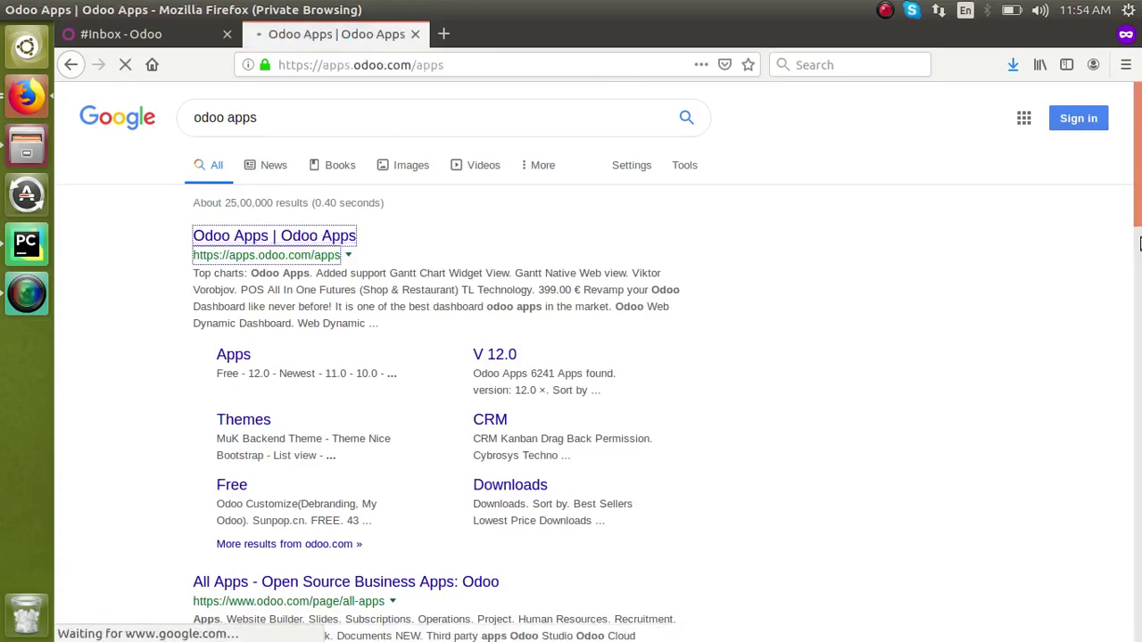
# - From the Odoo12 Accounting page, list all Odoo Mates modules down to Task Check List
pyautogui.moveTo(1139, 241); pyautogui.dragTo(1139, 450)
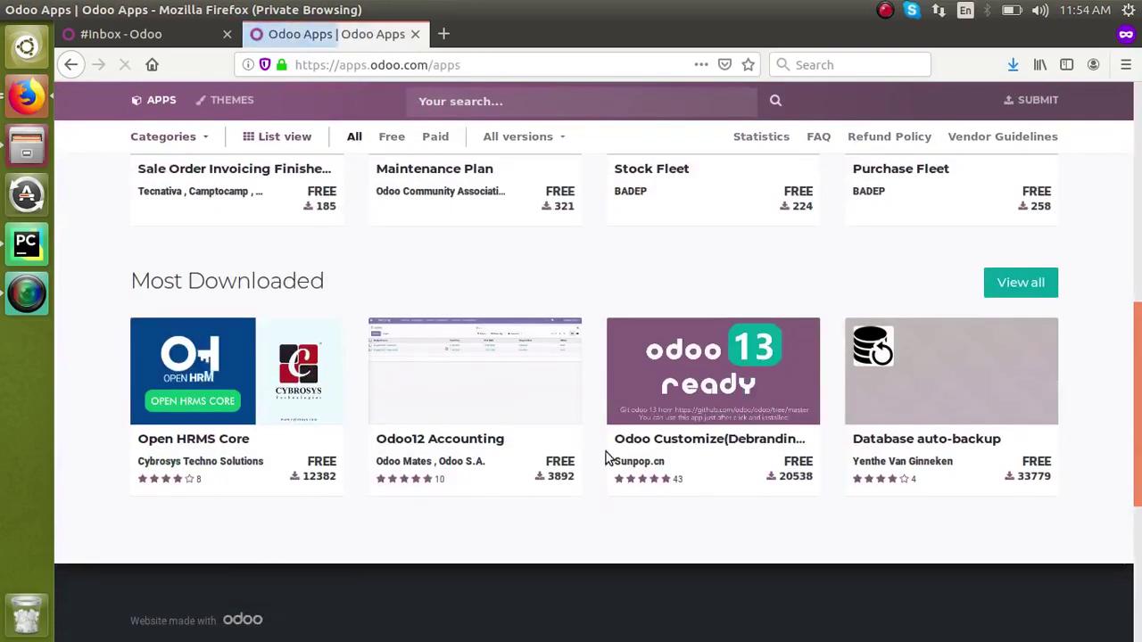
pyautogui.click(452, 450)
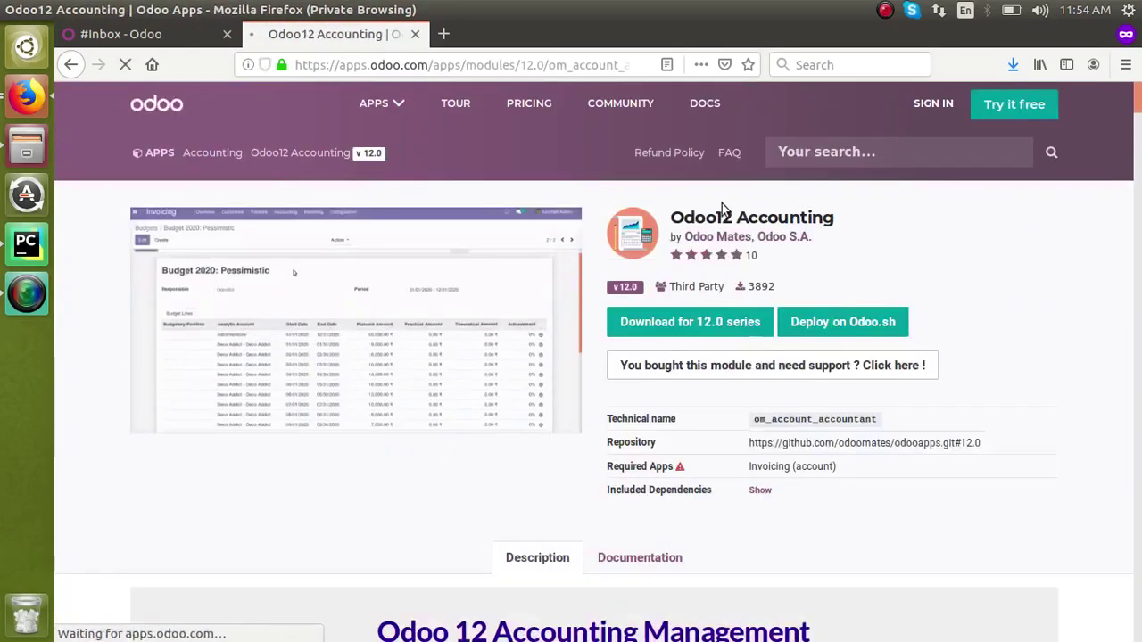
pyautogui.click(713, 239)
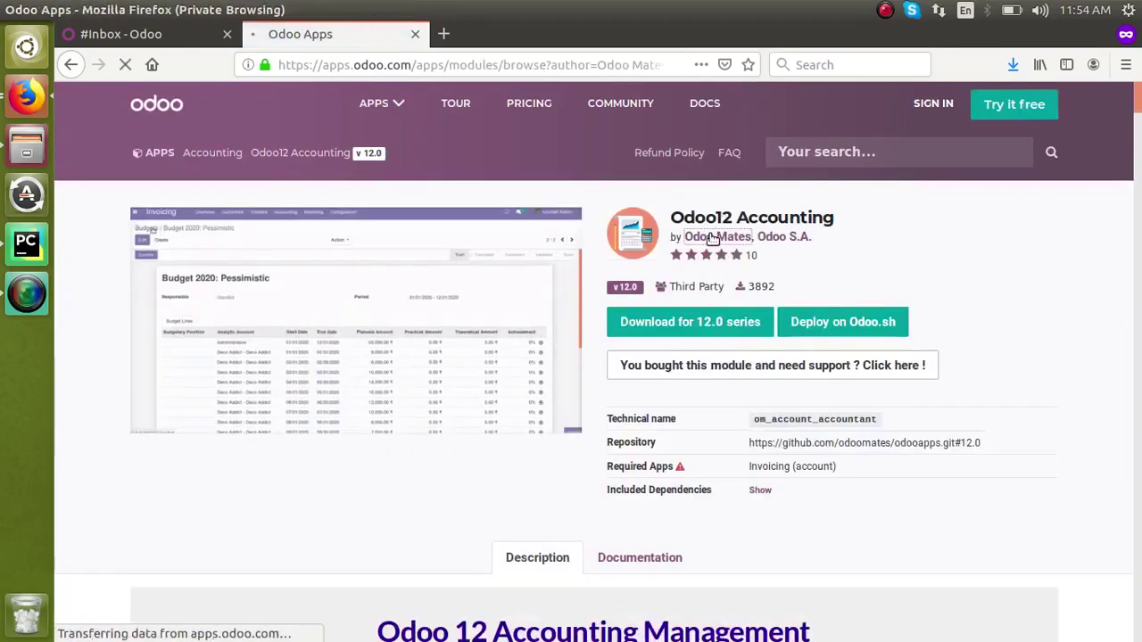
pyautogui.scroll(-3, 760, 331)
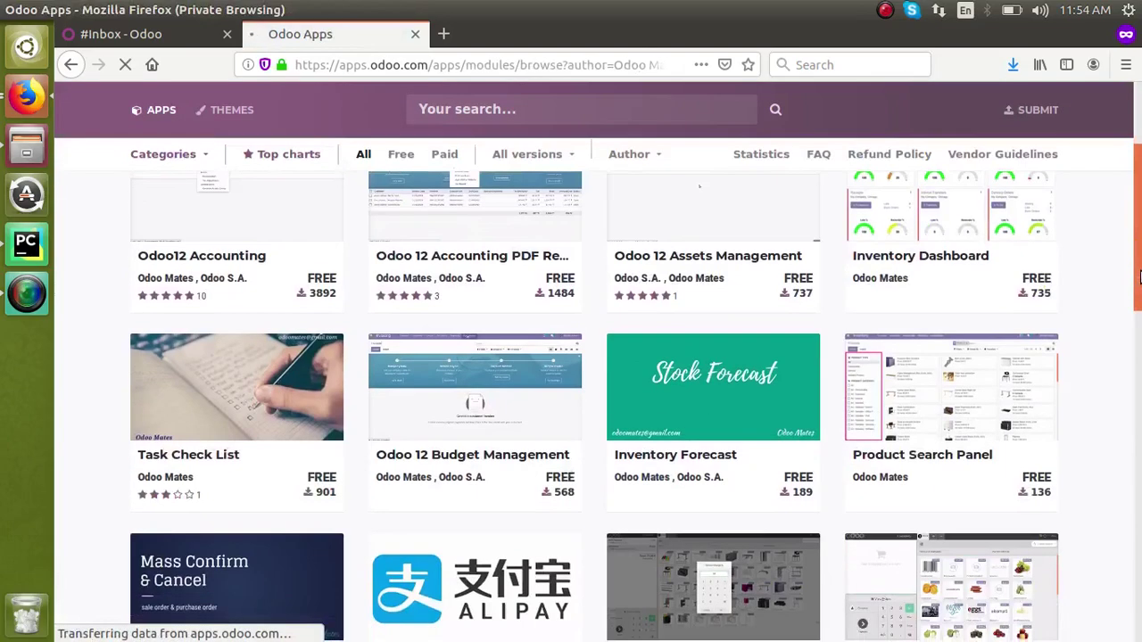
# - Save the 11.0 Task Check List download as task_check_list-11.0.1.0.0.zip
pyautogui.click(174, 473)
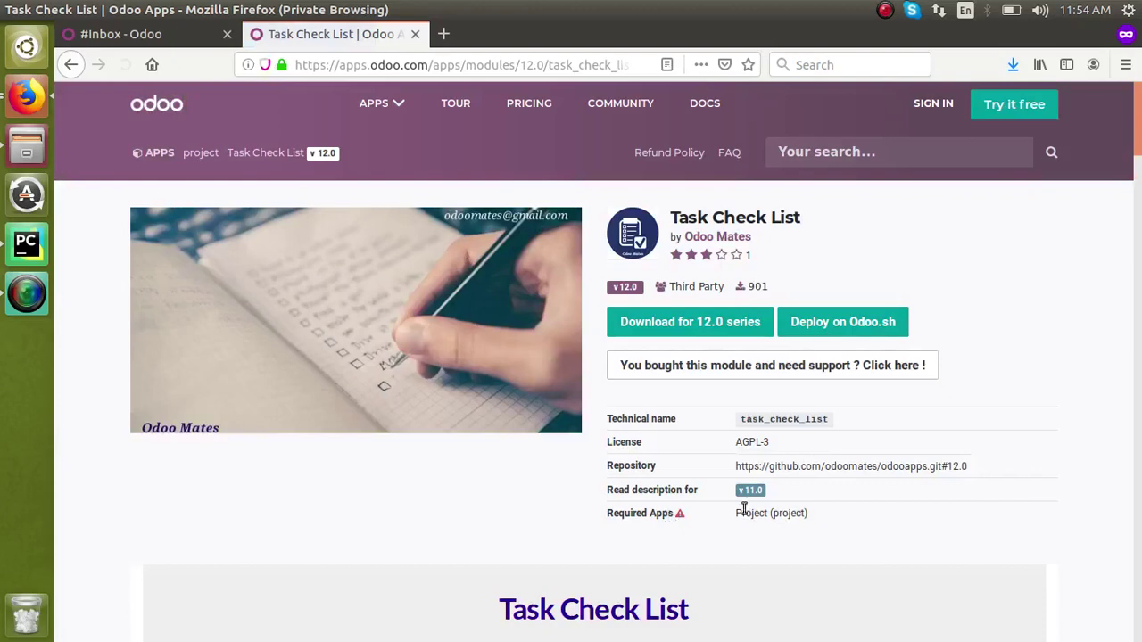
pyautogui.click(752, 490)
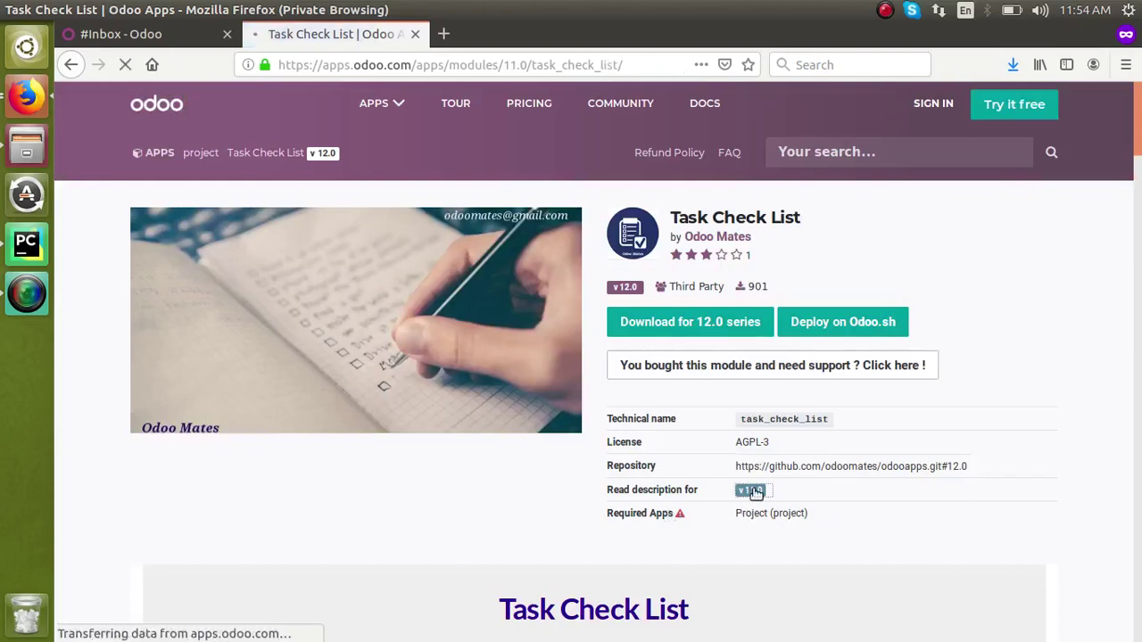
pyautogui.click(687, 329)
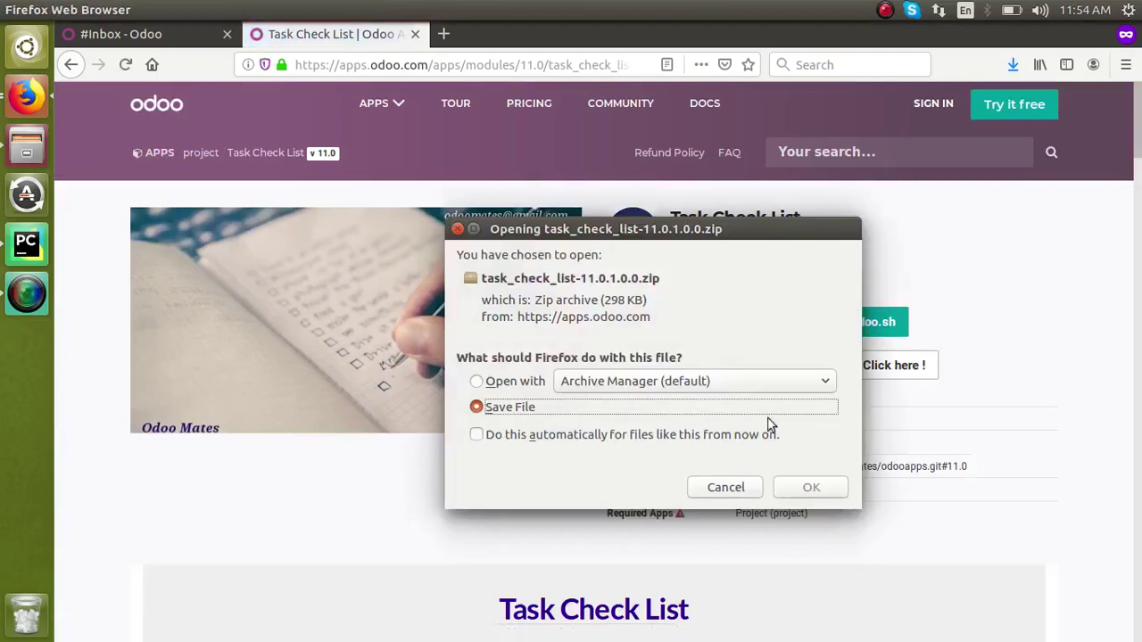
pyautogui.click(809, 487)
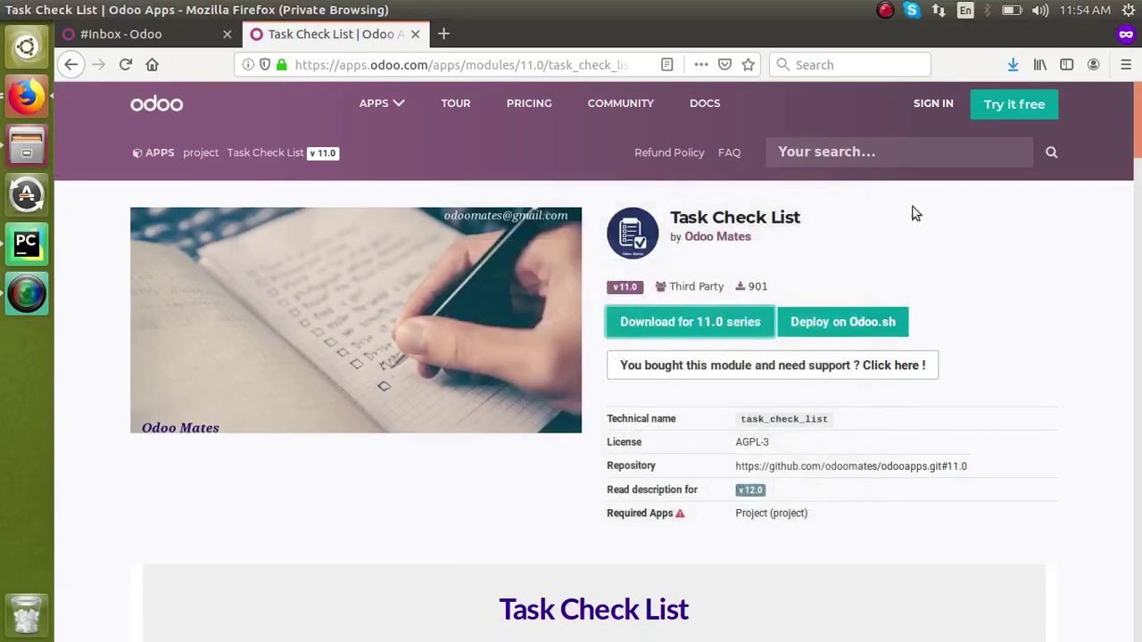
pyautogui.click(29, 154)
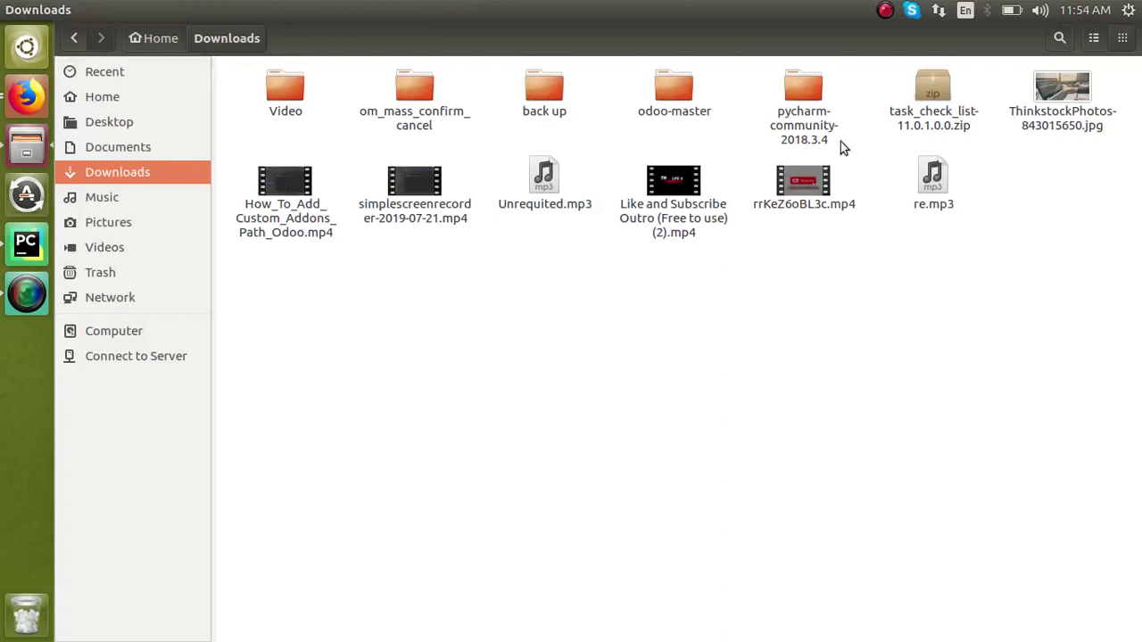
# - Extract task_check_list-11.0.1.0.0.zip into the Downloads folder
pyautogui.rightClick(933, 109)
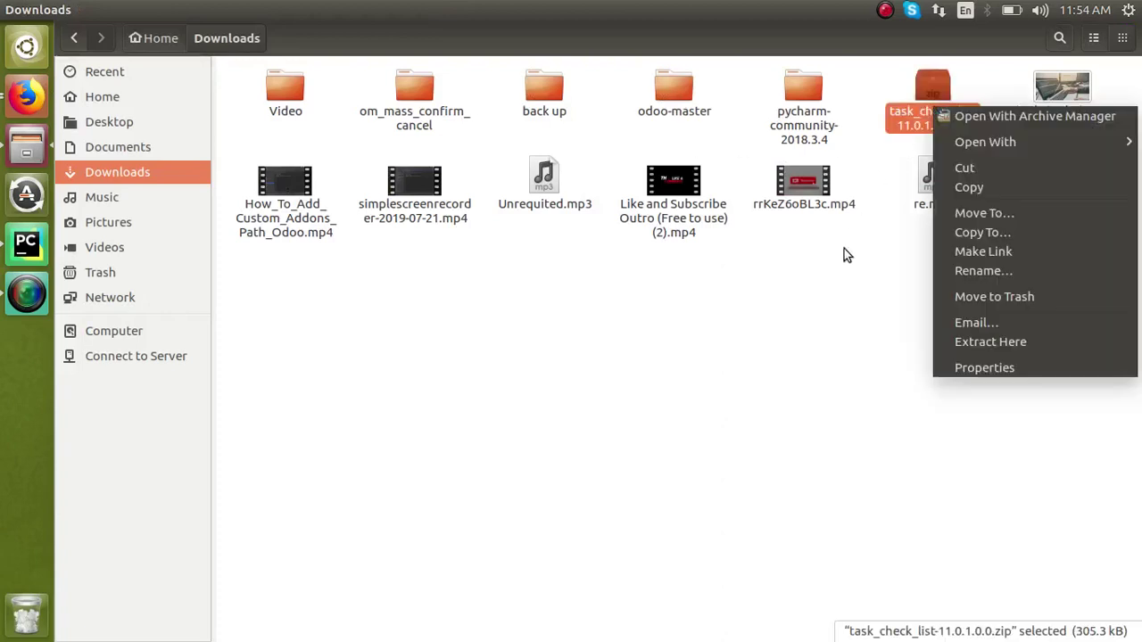
pyautogui.click(897, 172)
pyautogui.click(984, 146)
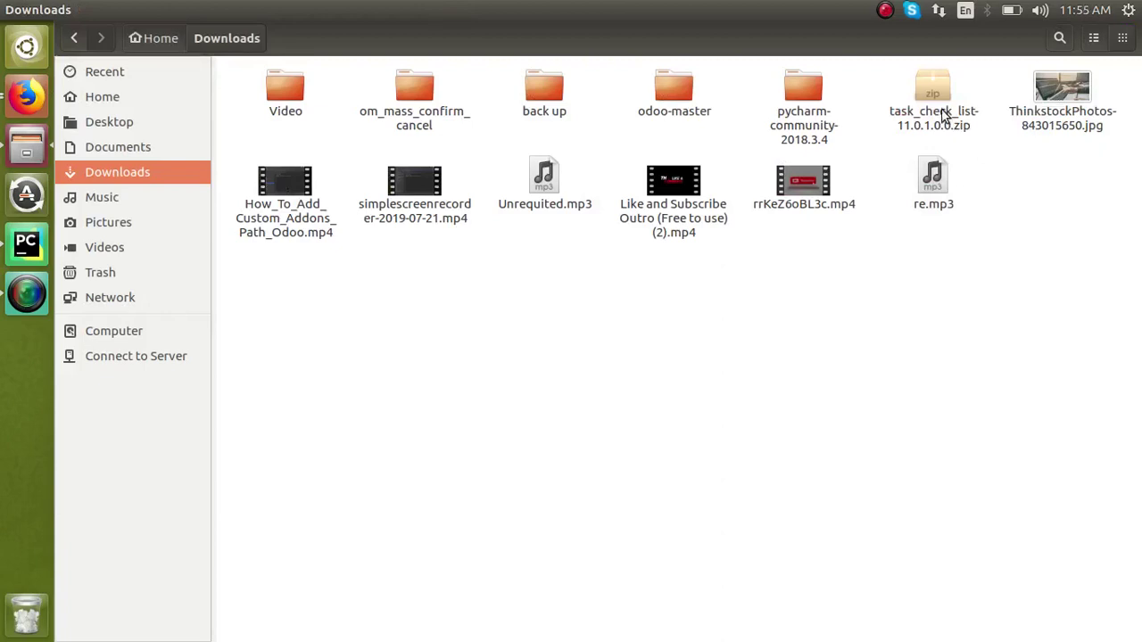
pyautogui.rightClick(943, 113)
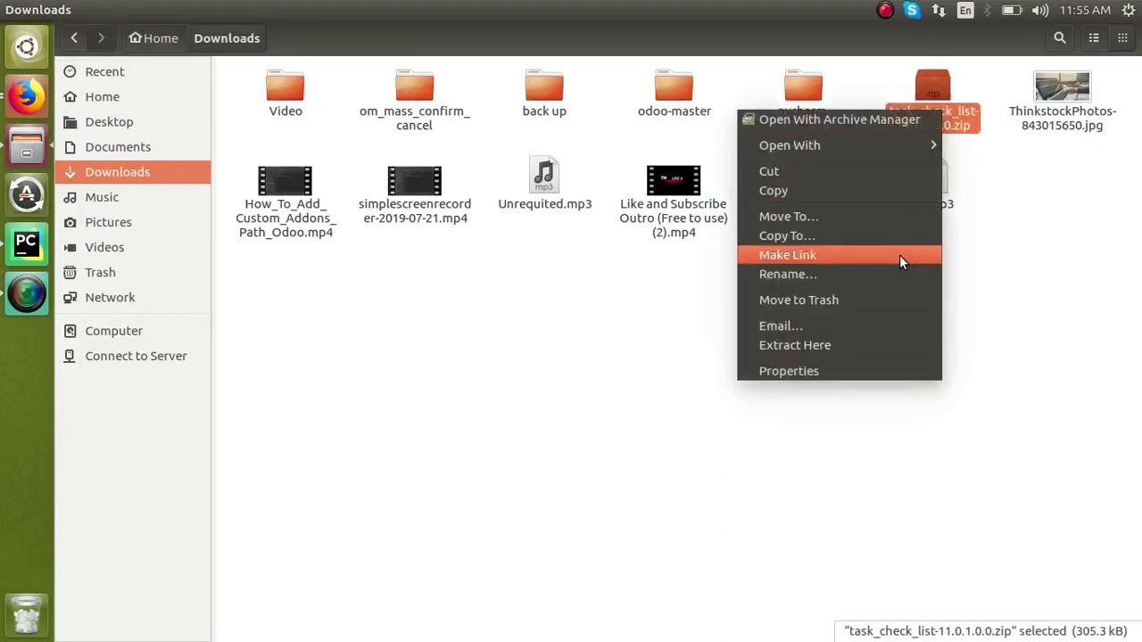
pyautogui.click(870, 336)
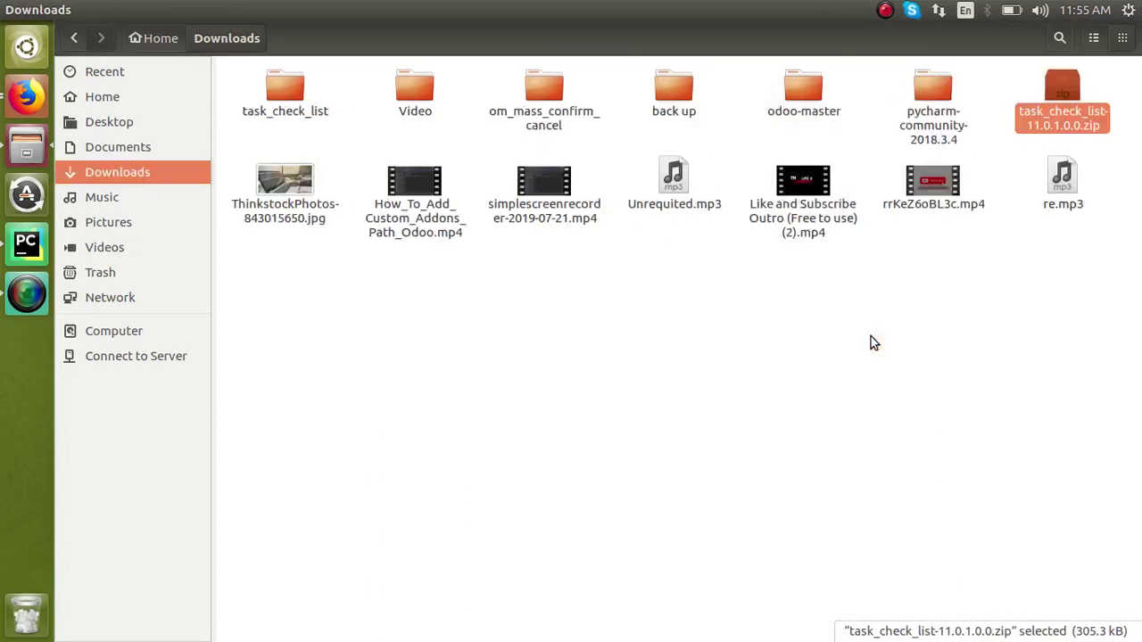
pyautogui.click(870, 336)
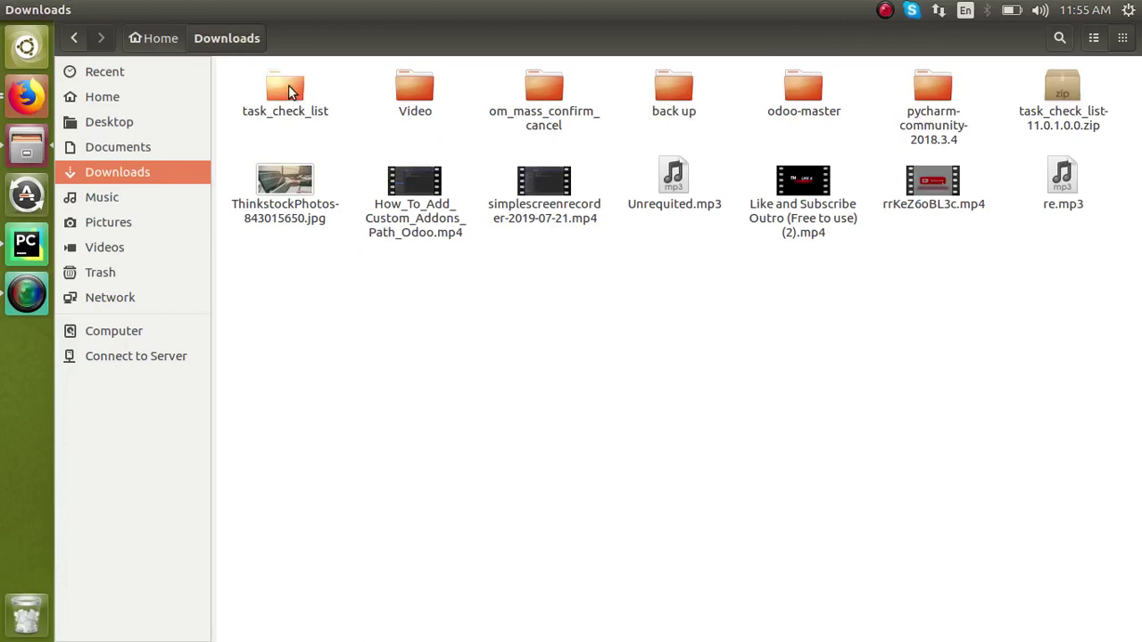
# - Cut the extracted task_check_list folder and go to the Home folder
pyautogui.rightClick(288, 85)
pyautogui.click(335, 161)
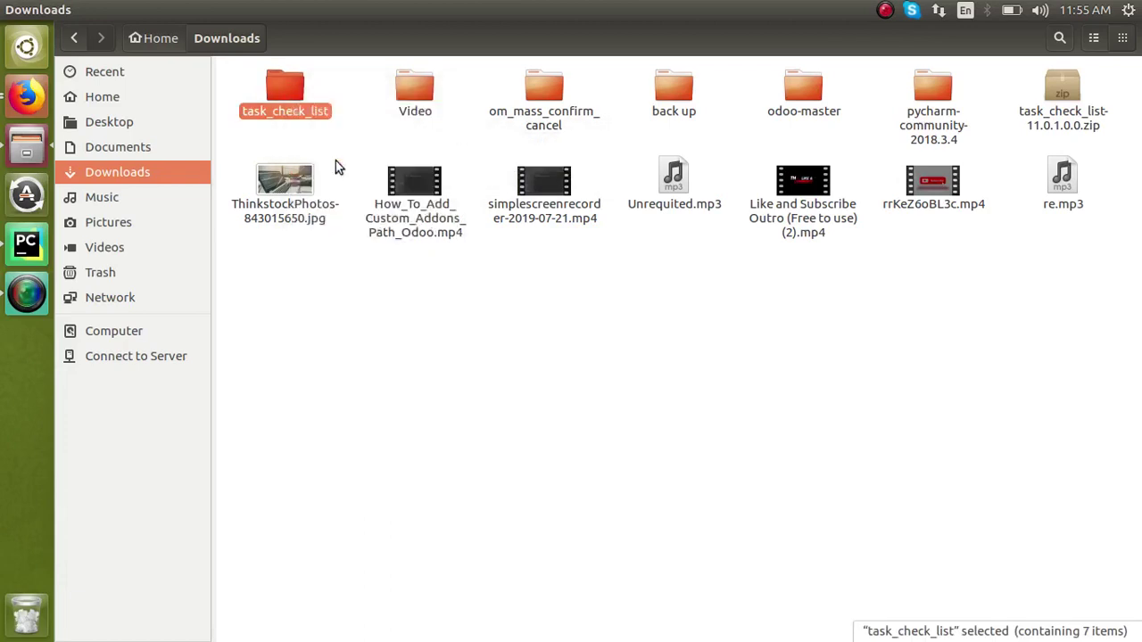
pyautogui.click(176, 104)
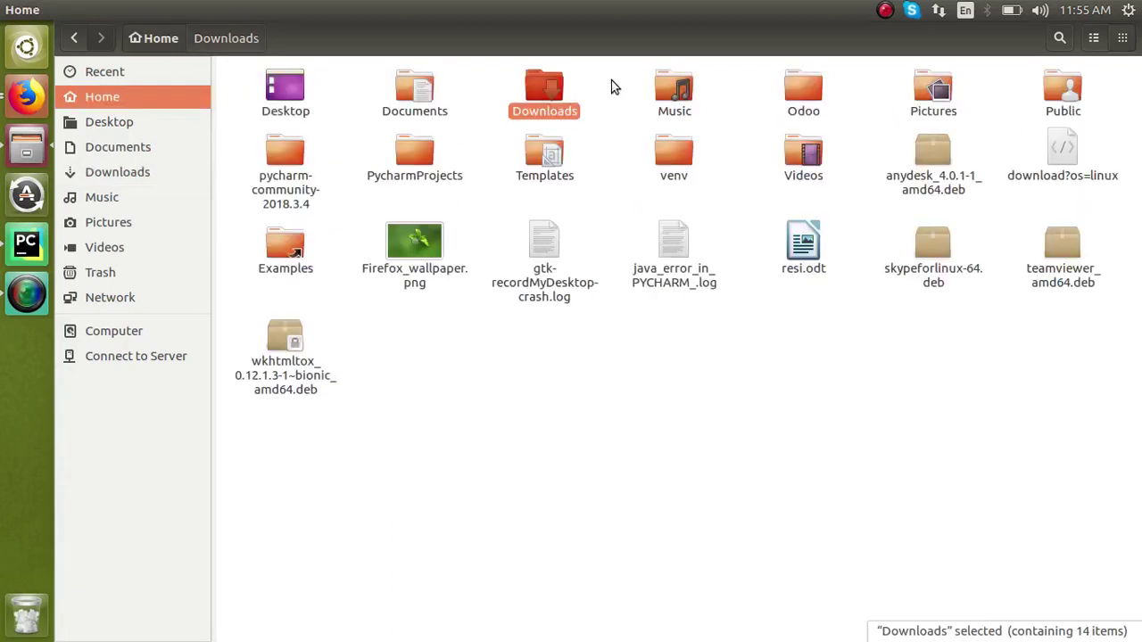
# - Paste the task_check_list folder into Odoo/odoo-11.0/custom_addons
pyautogui.doubleClick(798, 83)
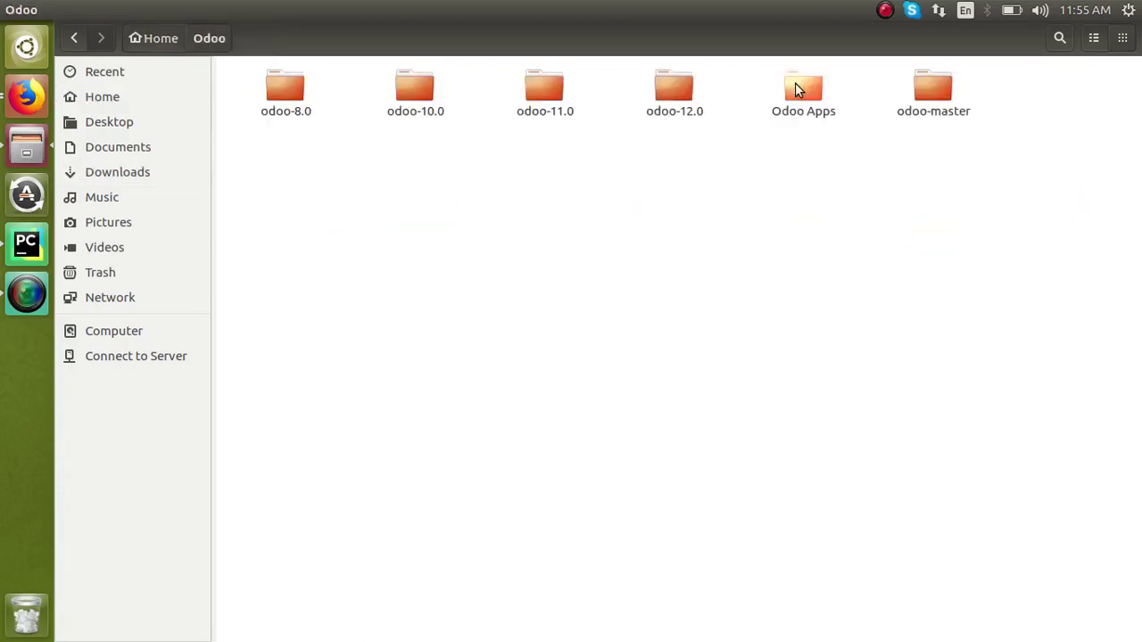
pyautogui.doubleClick(559, 102)
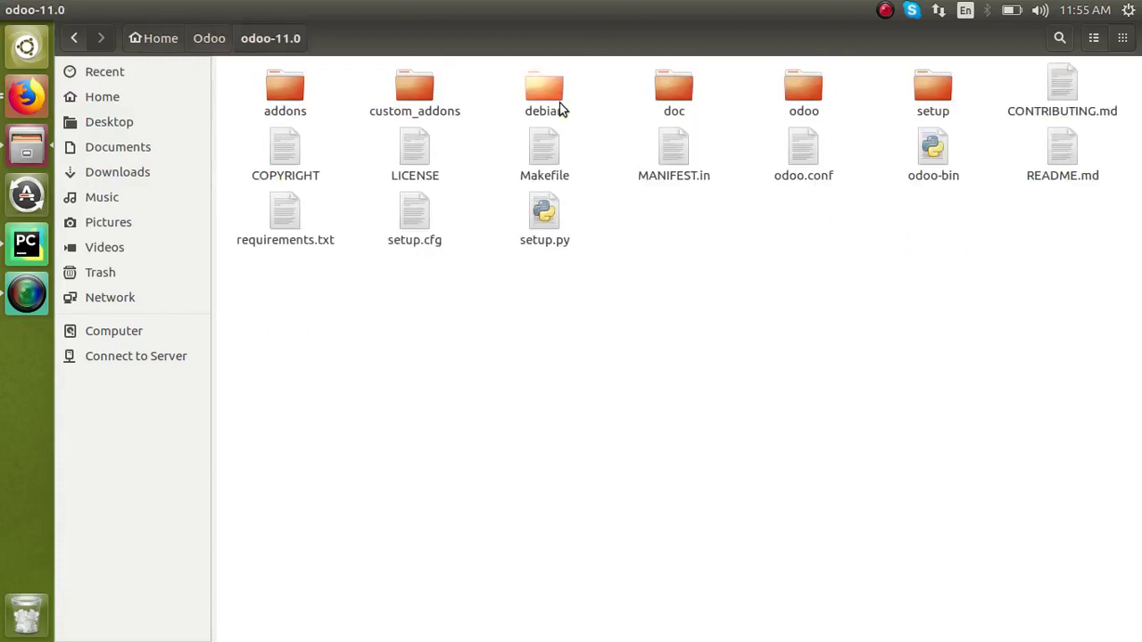
pyautogui.doubleClick(429, 110)
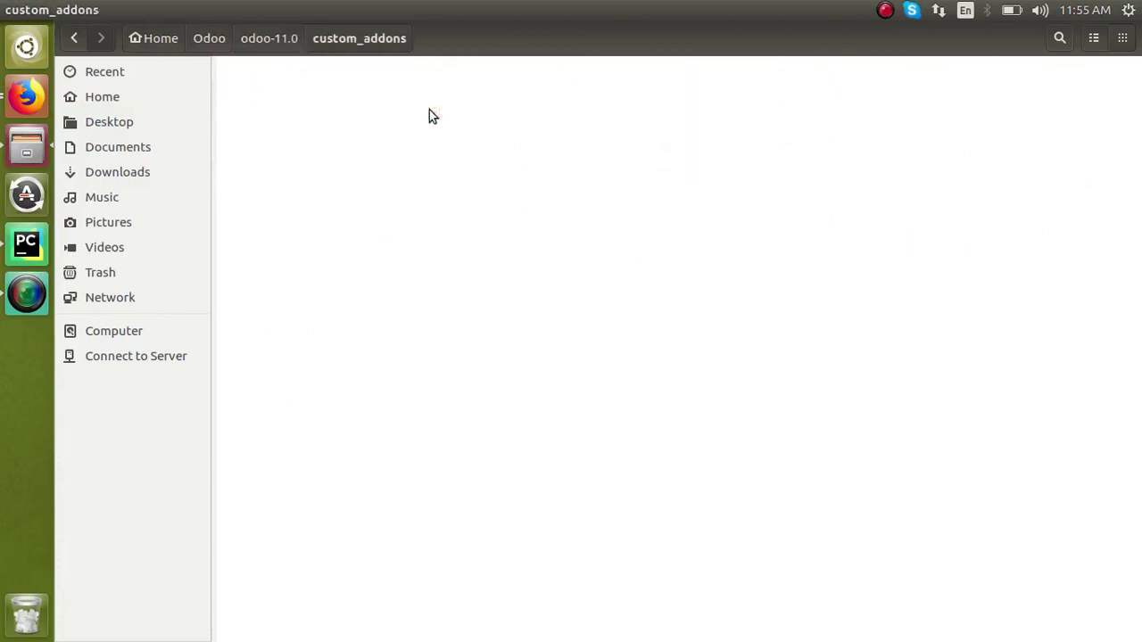
pyautogui.rightClick(429, 110)
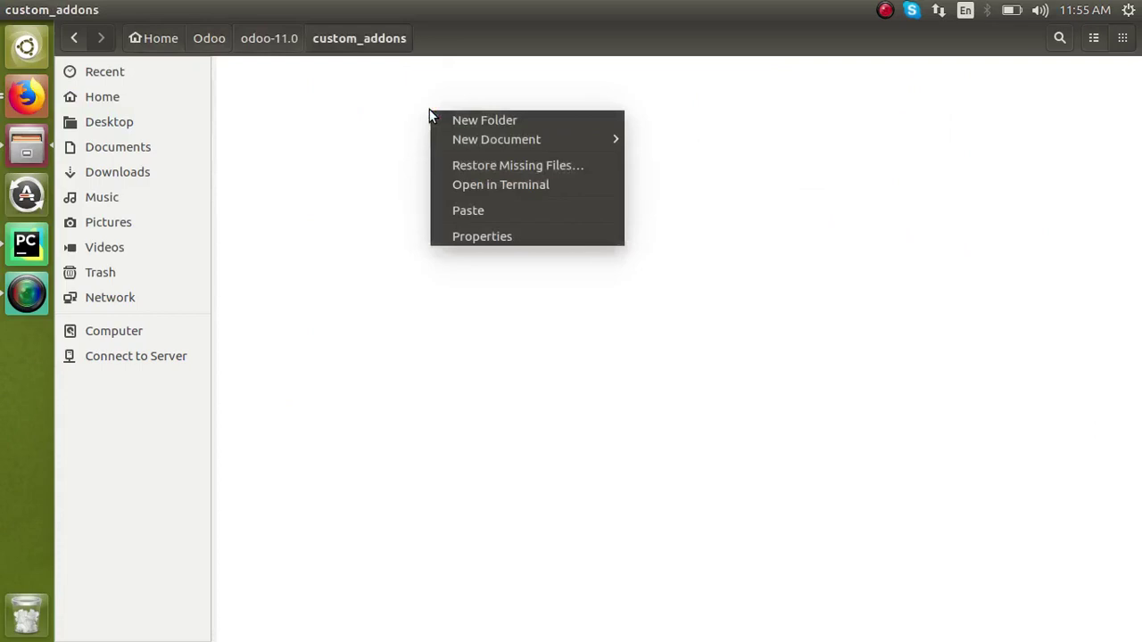
pyautogui.click(484, 205)
# - Check the pasted task_check_list folder's contents, then return to PyCharm
pyautogui.click(484, 205)
pyautogui.doubleClick(299, 116)
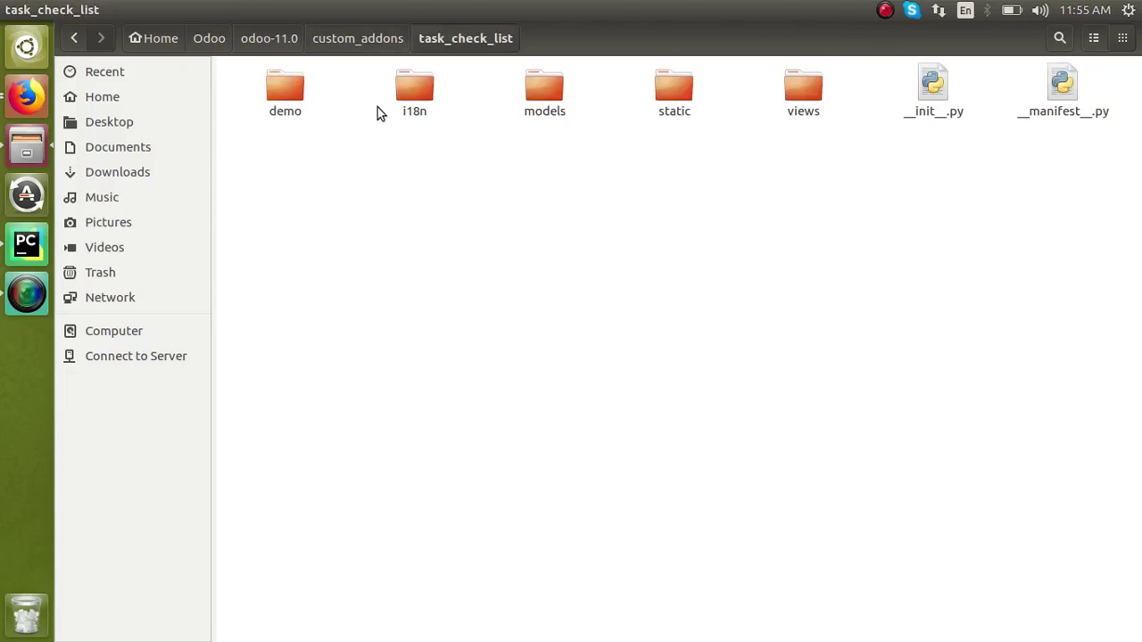
pyautogui.click(27, 245)
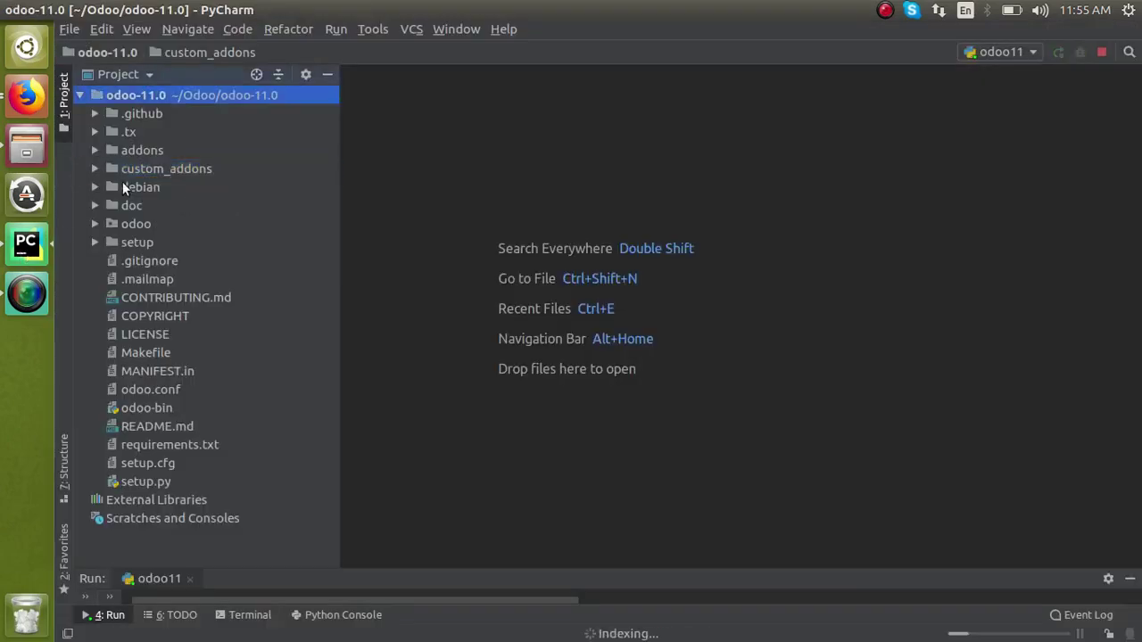
# - Inspect task_check_list's files under custom_addons in PyCharm's project tree
pyautogui.click(94, 169)
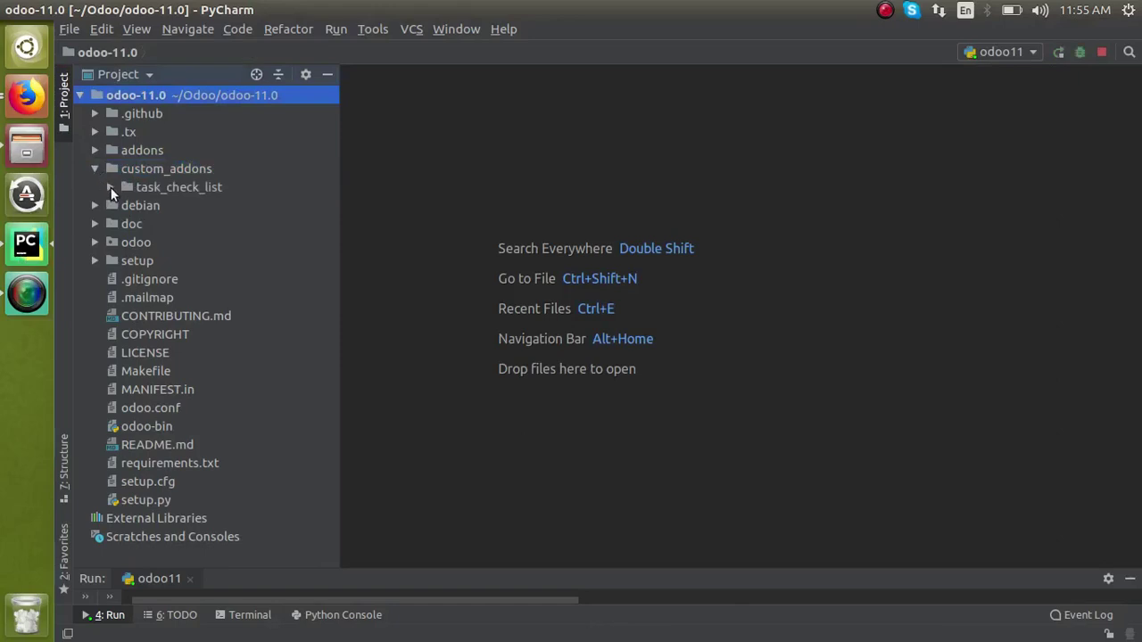
pyautogui.click(109, 187)
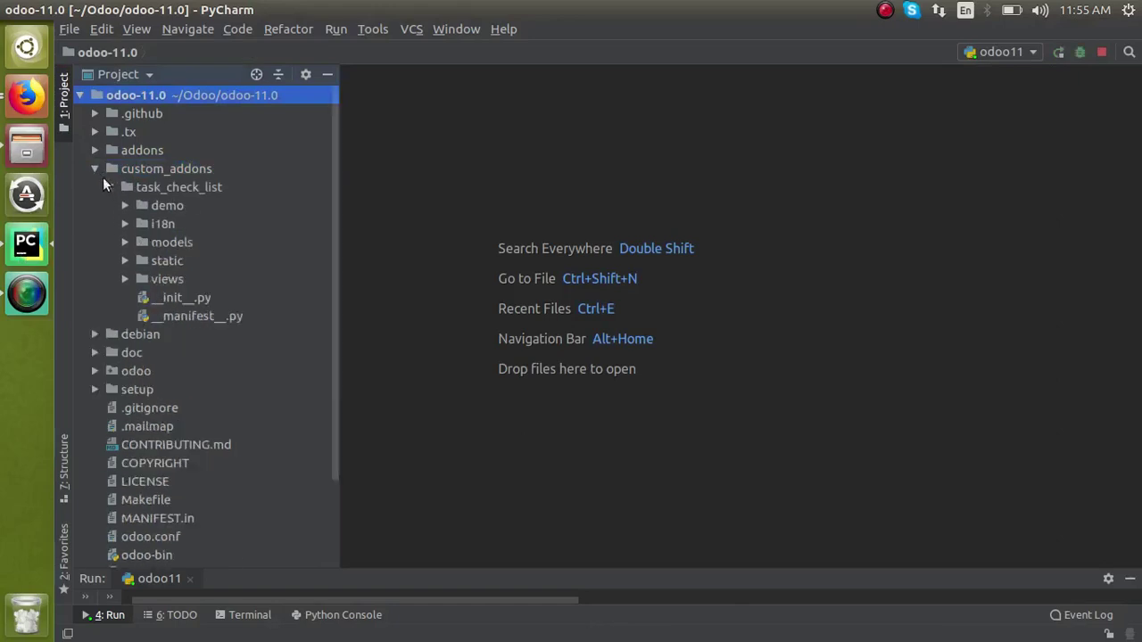
pyautogui.click(94, 168)
pyautogui.click(94, 169)
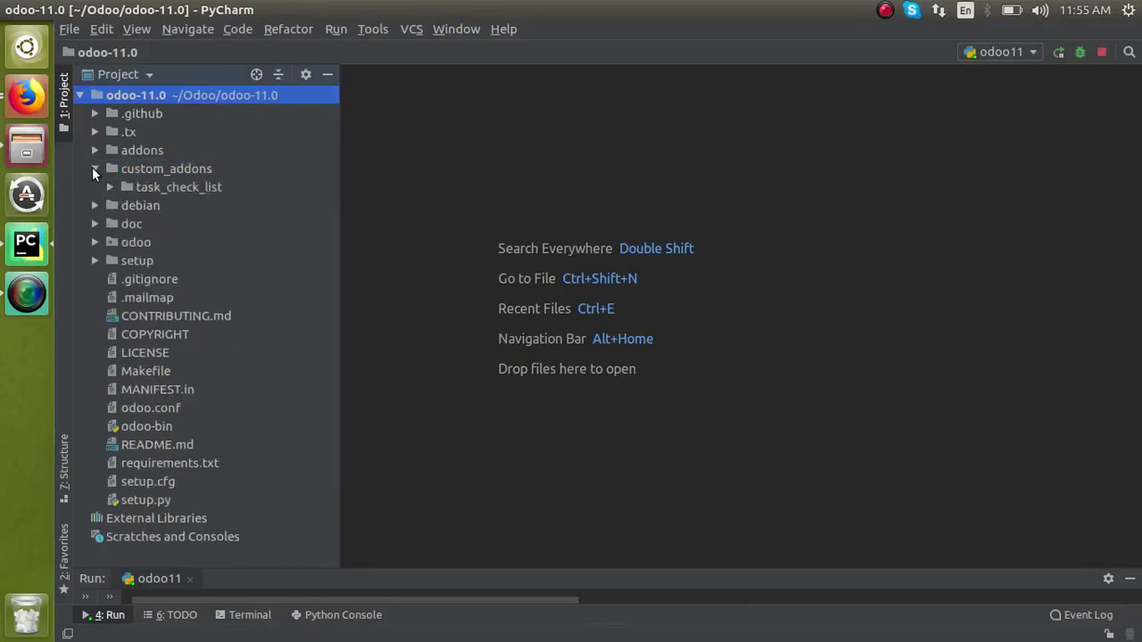
pyautogui.click(94, 169)
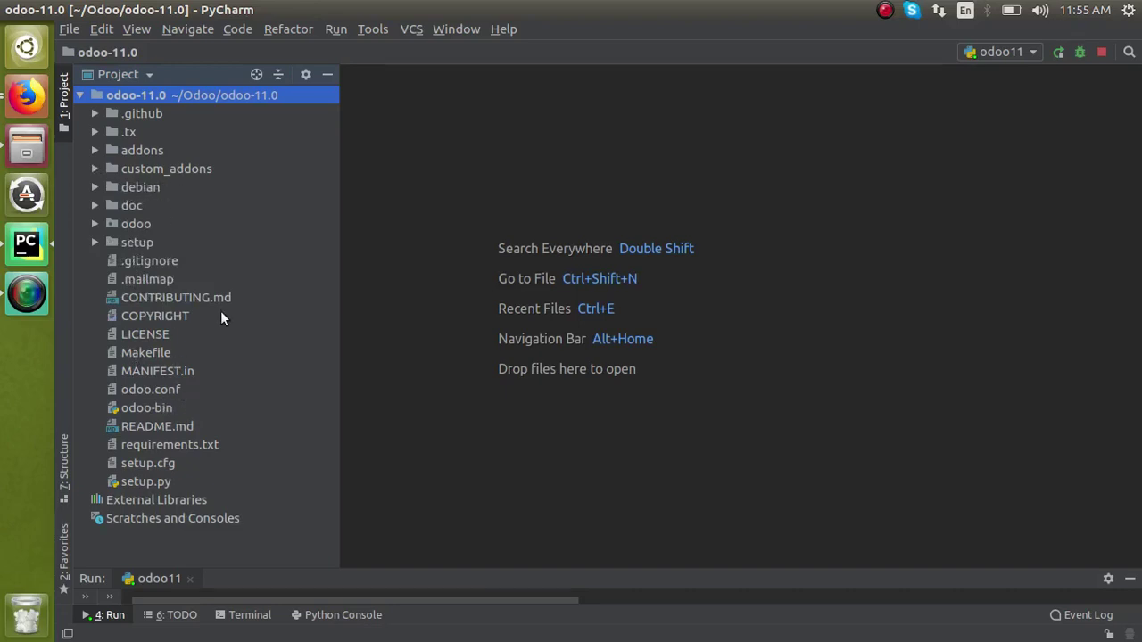
# - Run the odoo11 server configuration and bring the browser back
pyautogui.click(336, 28)
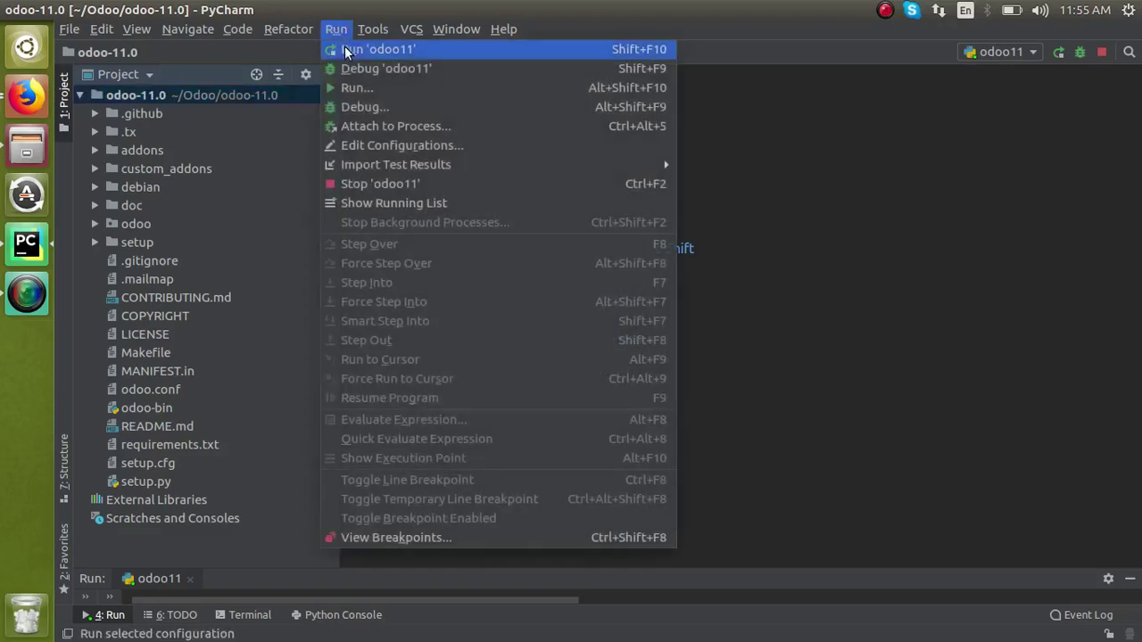
pyautogui.click(346, 50)
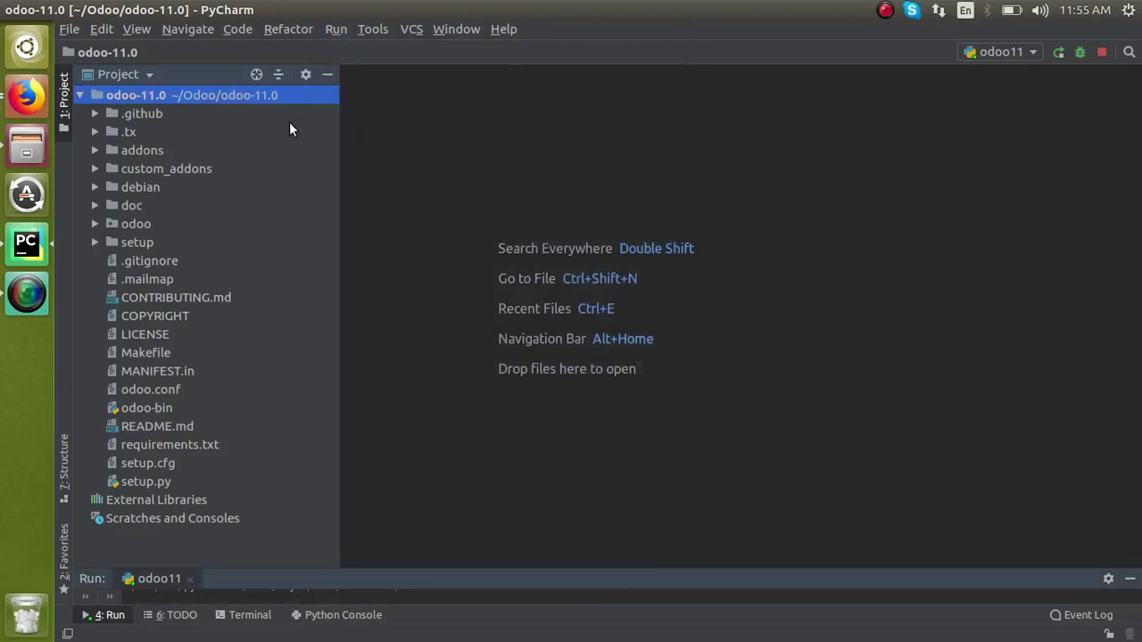
pyautogui.click(25, 106)
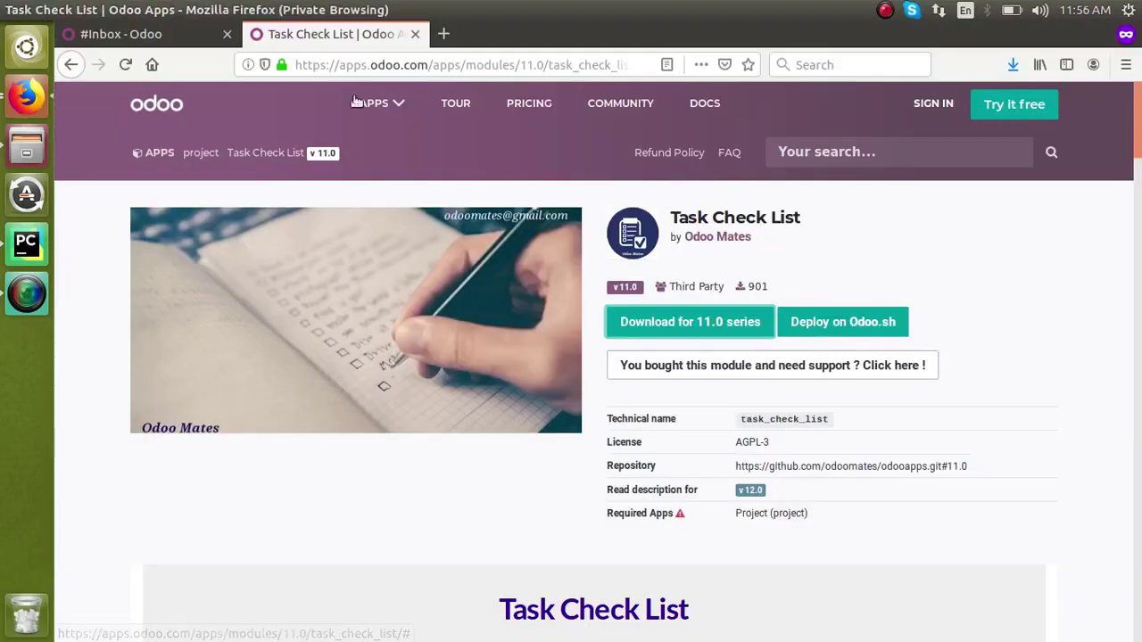
# - Search the local Odoo Apps list, without the Apps filter, for 'check'
pyautogui.click(176, 38)
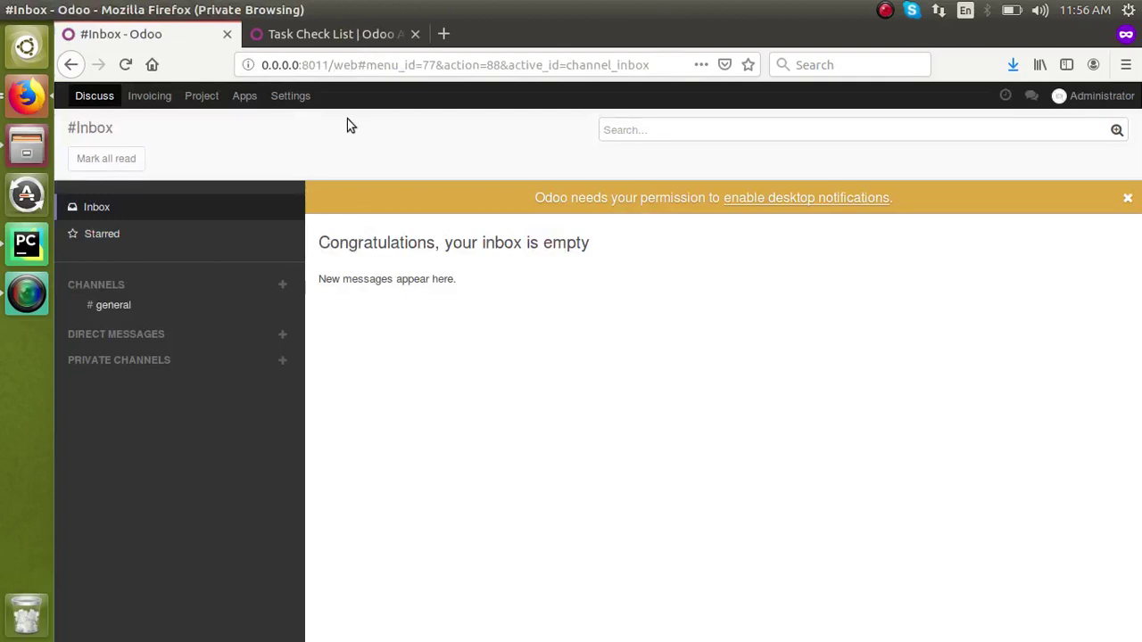
pyautogui.click(243, 98)
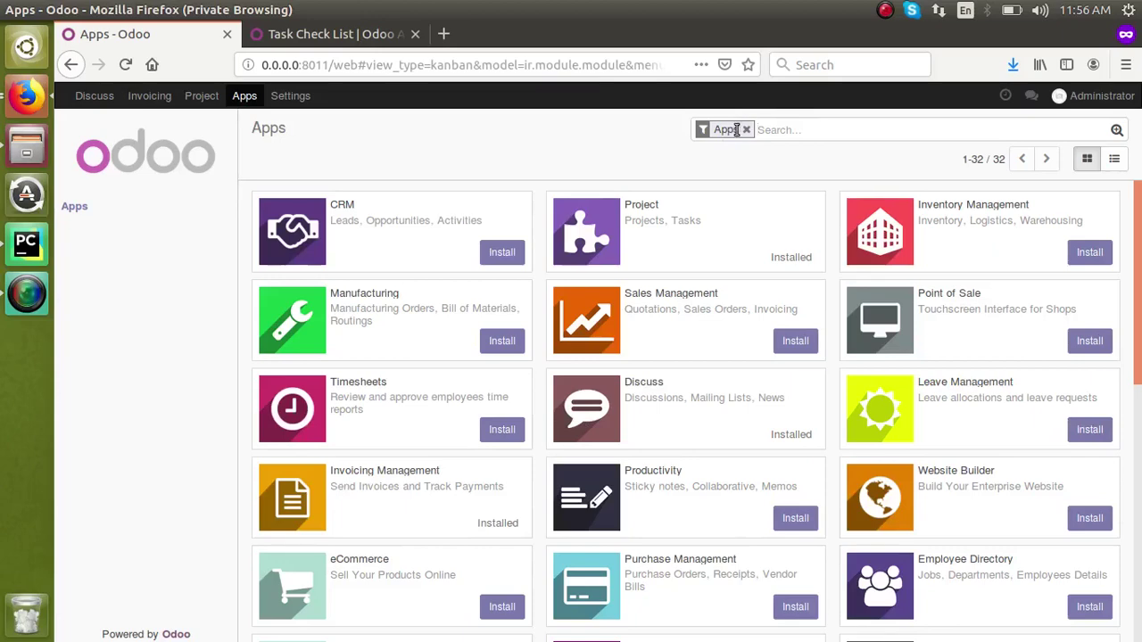
pyautogui.click(744, 131)
pyautogui.write('h')
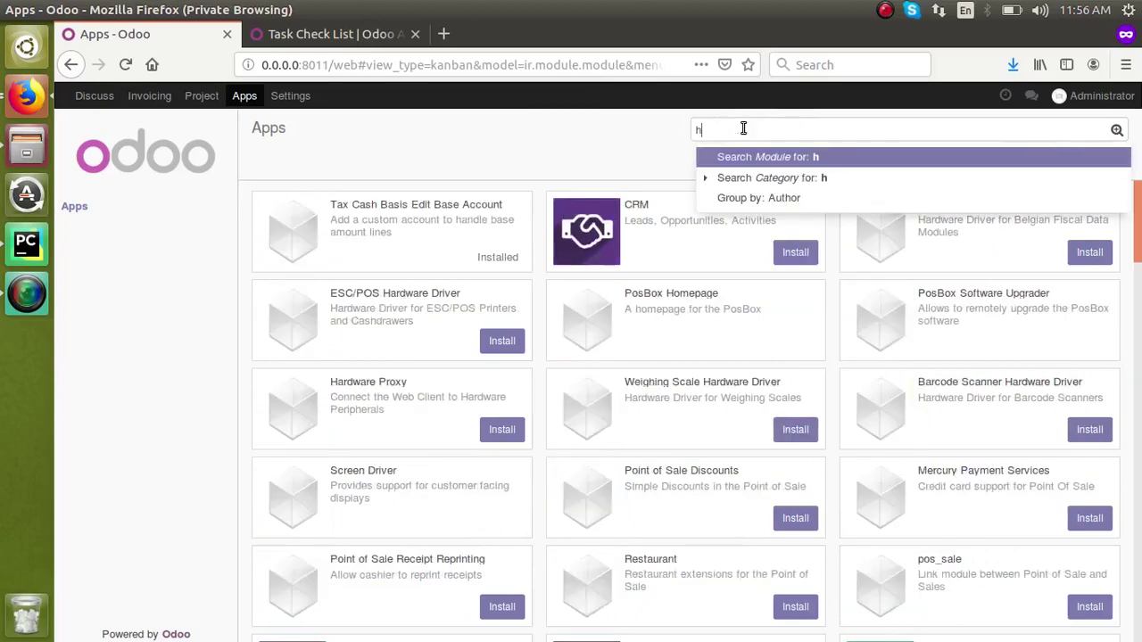
pyautogui.press('BackSpace')
pyautogui.write('che')
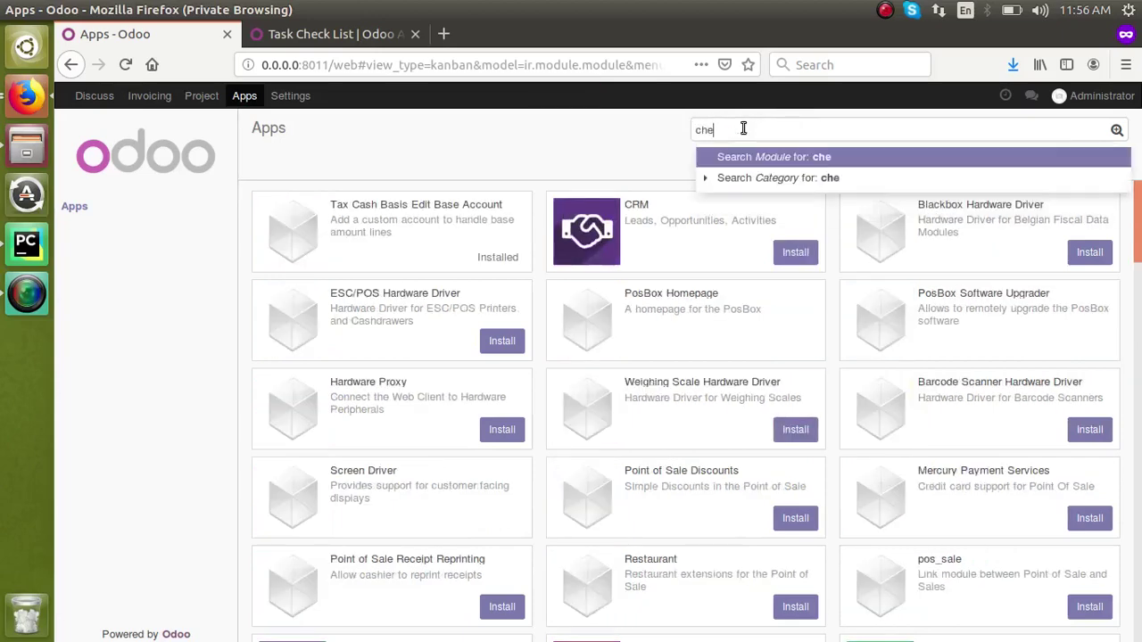
pyautogui.write('ckli')
pyautogui.press('Return')
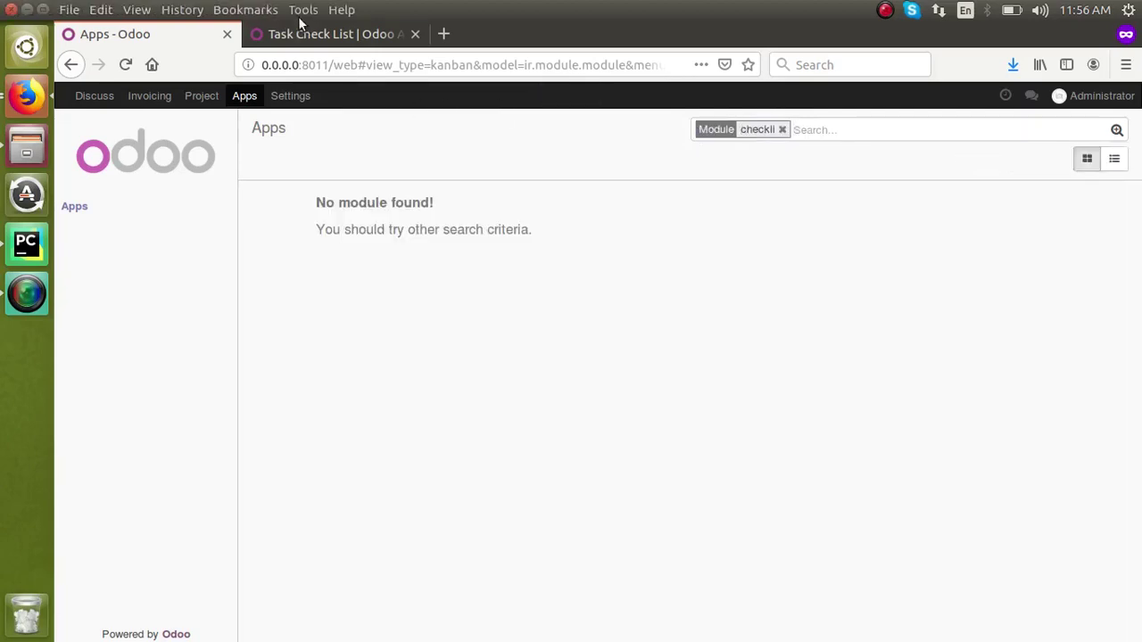
# - Copy the technical name task_check_list from the store's Task Check List page
pyautogui.click(304, 34)
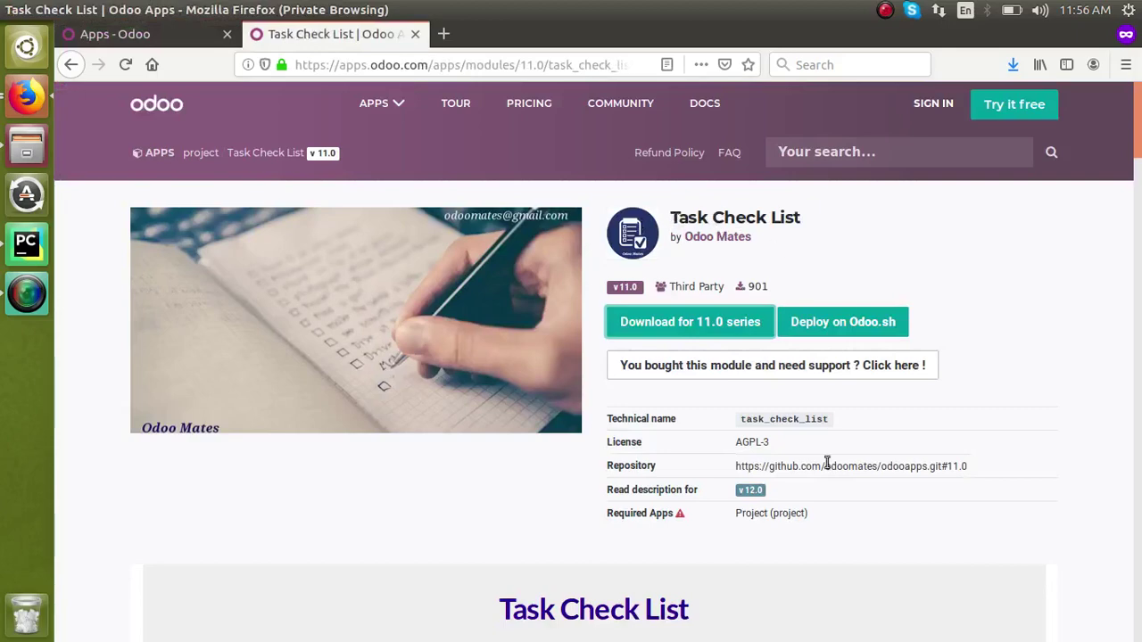
pyautogui.click(759, 419)
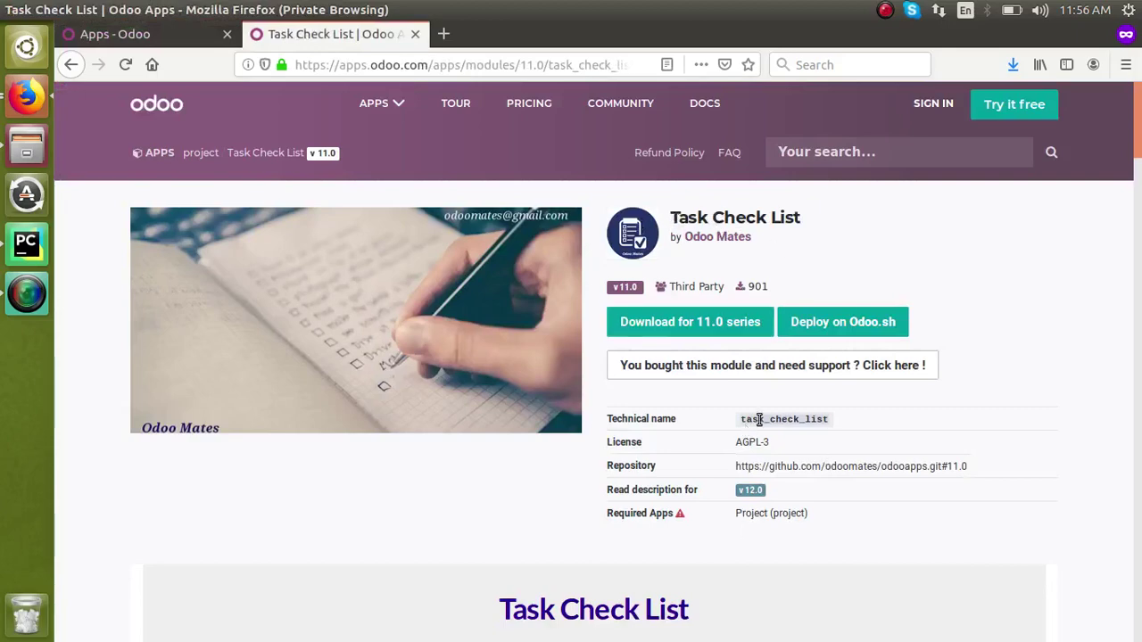
pyautogui.doubleClick(760, 419)
pyautogui.rightClick(759, 420)
pyautogui.click(787, 433)
# - Search local Apps for task_check_list, which finds no module
pyautogui.click(175, 43)
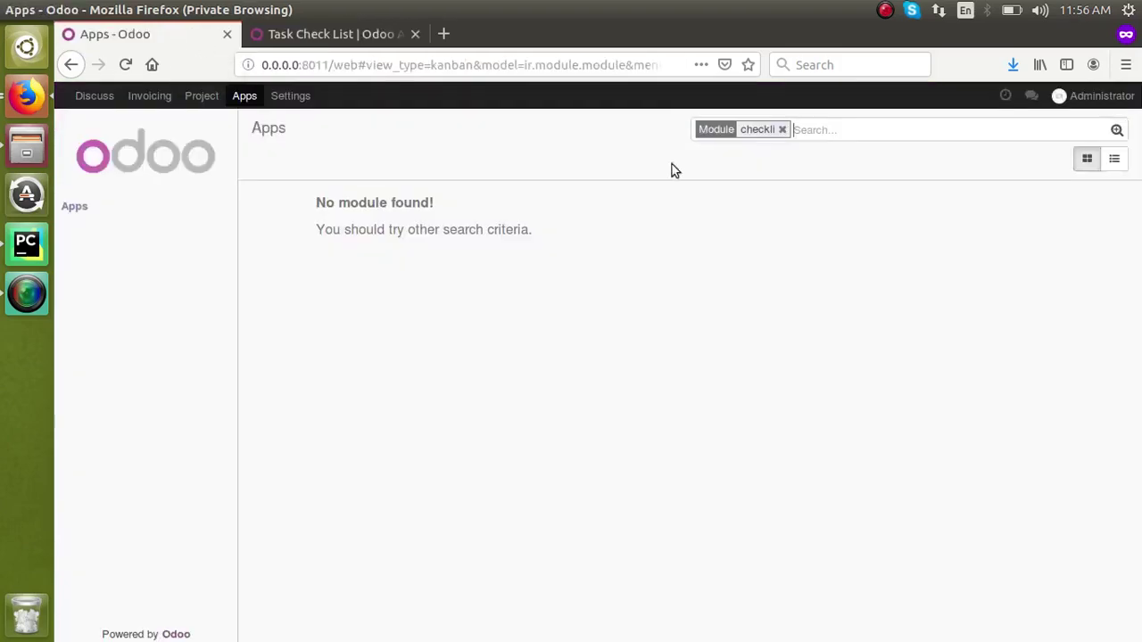
pyautogui.click(782, 130)
pyautogui.hotkey('ctrl', 'v')
pyautogui.press('Return')
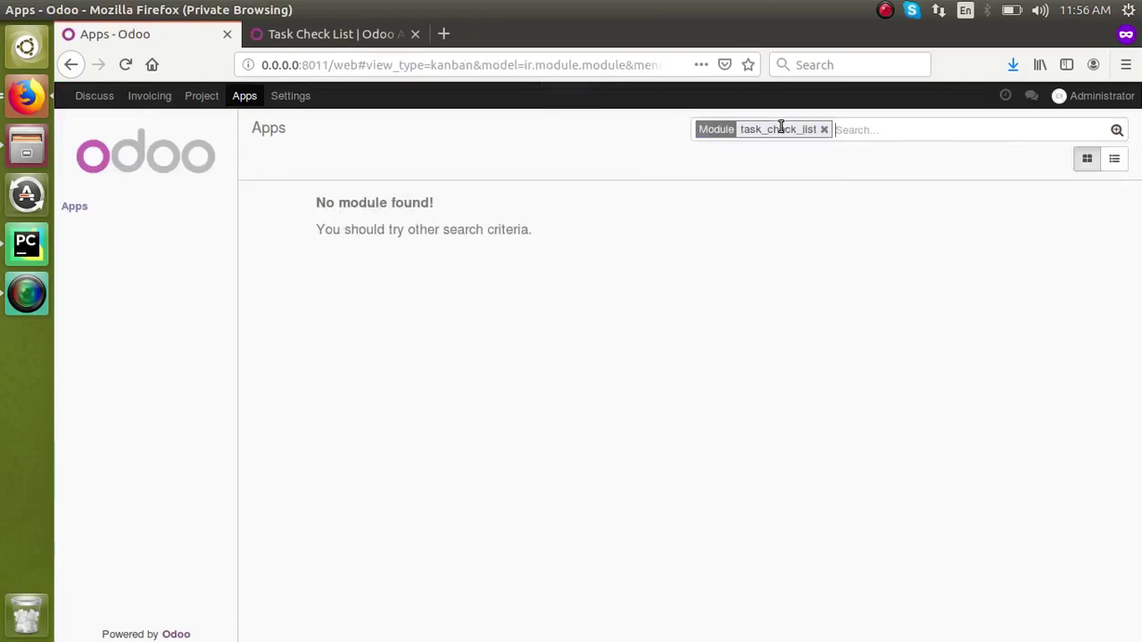
pyautogui.click(338, 41)
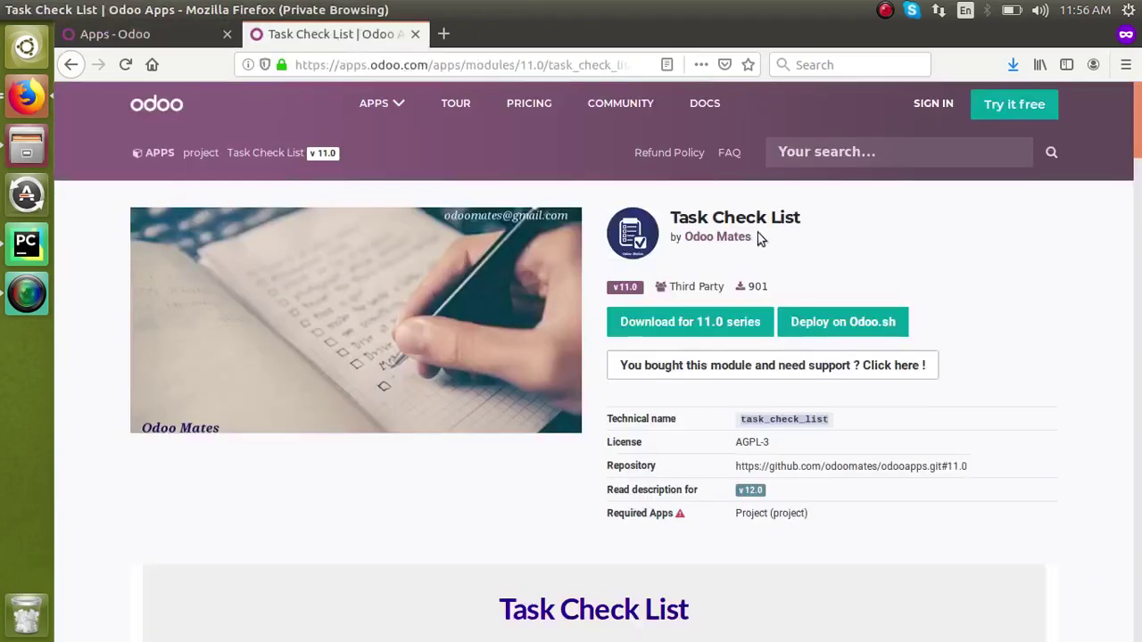
pyautogui.click(179, 40)
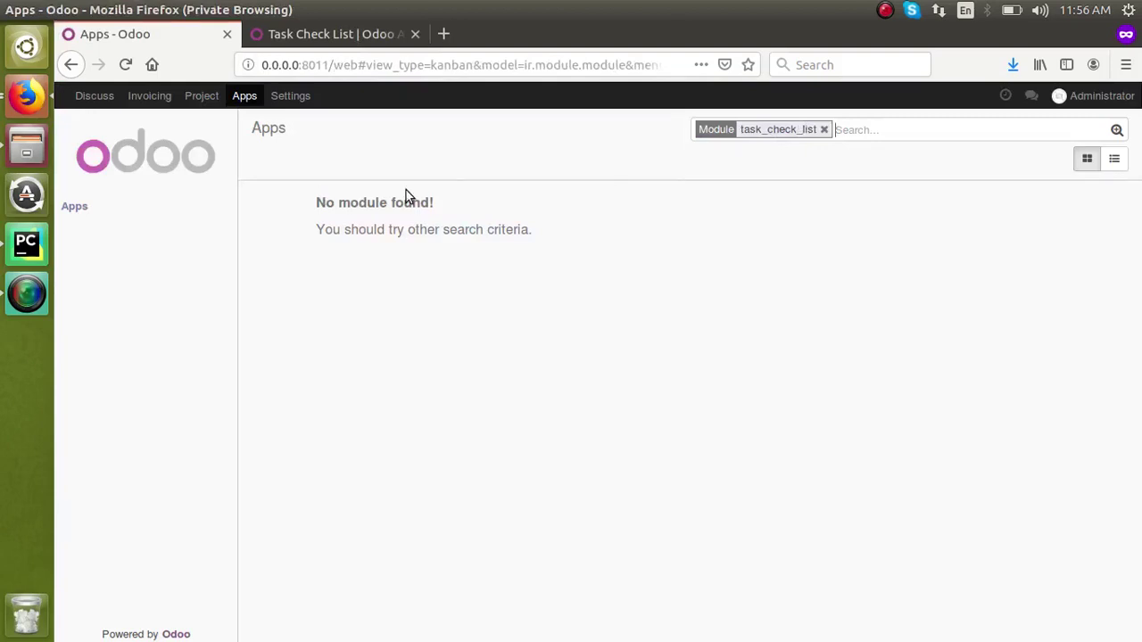
# - Activate developer mode, update the apps list, and search task_check_list again
pyautogui.click(294, 97)
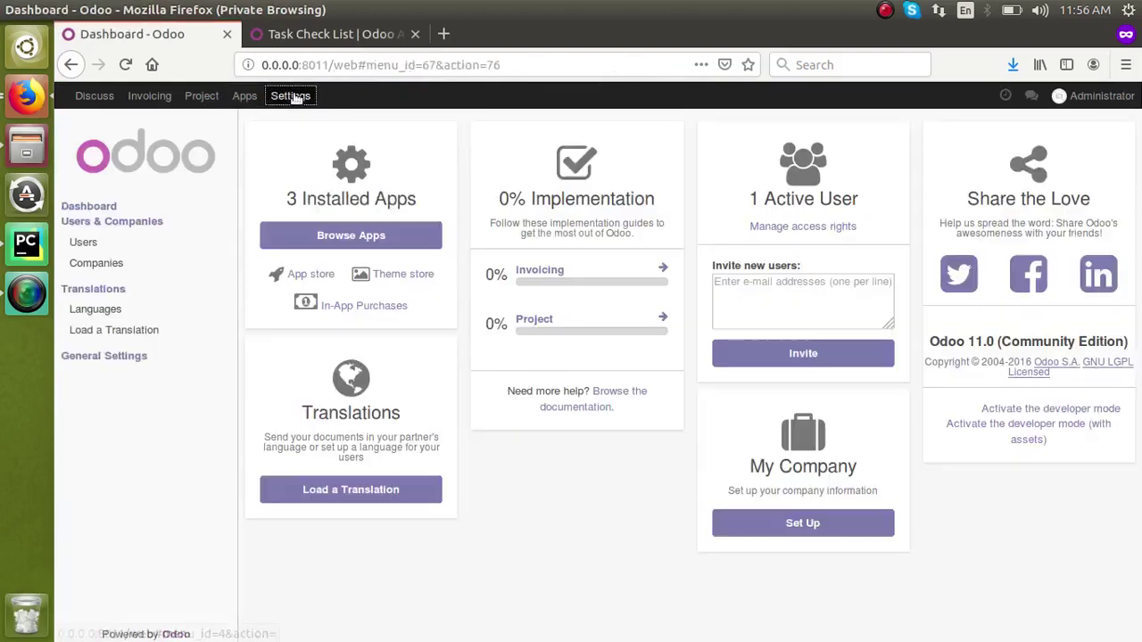
pyautogui.click(1019, 410)
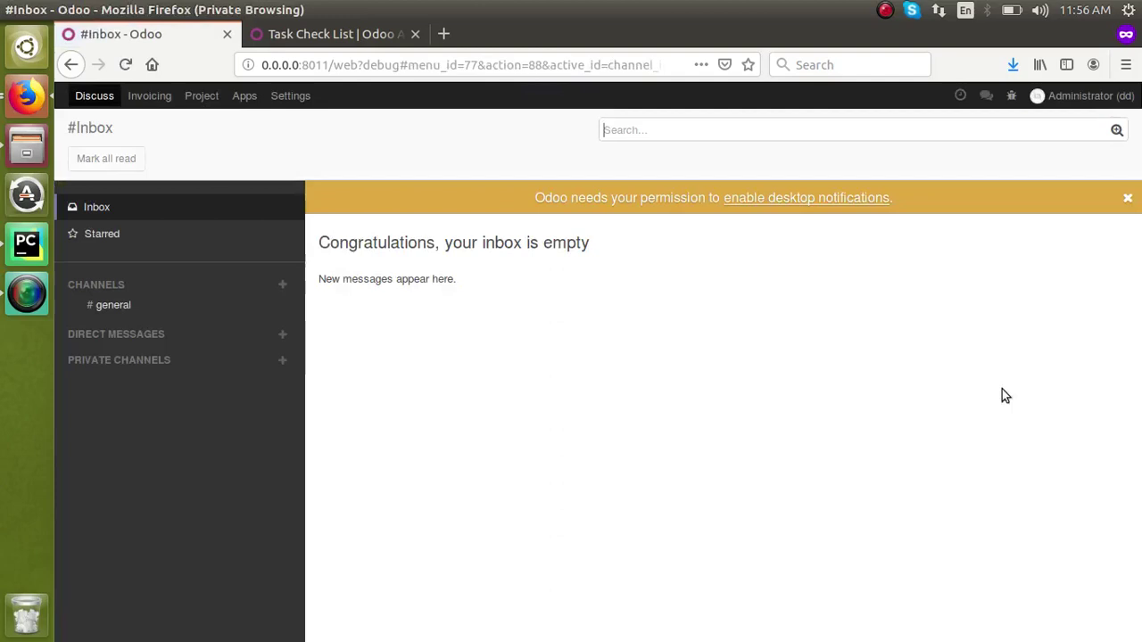
pyautogui.click(245, 94)
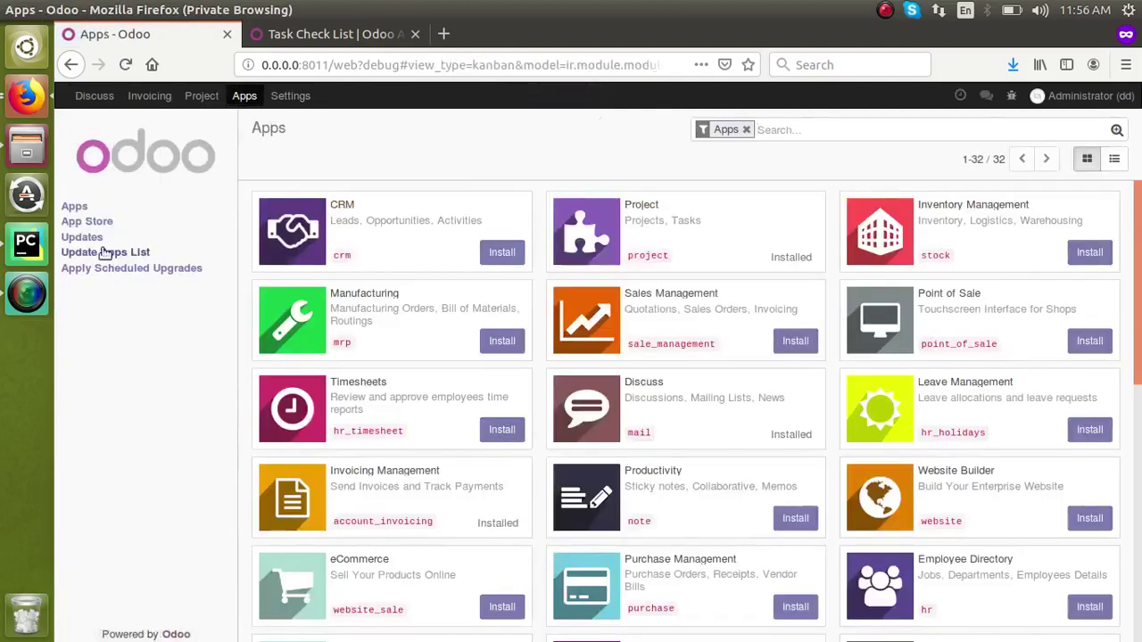
pyautogui.click(114, 256)
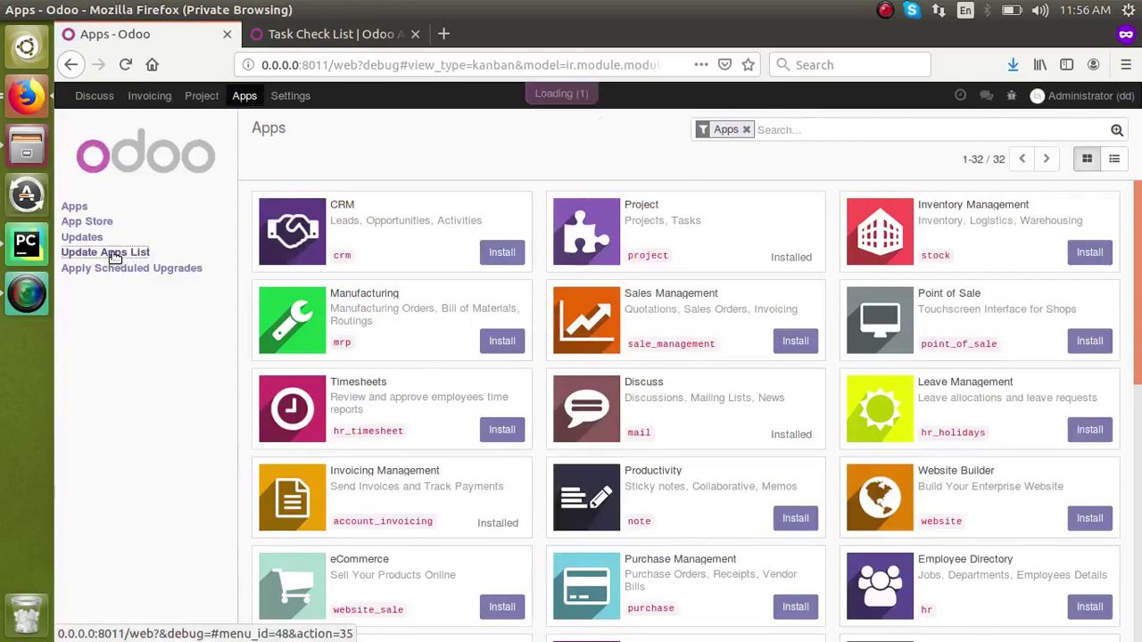
pyautogui.click(230, 287)
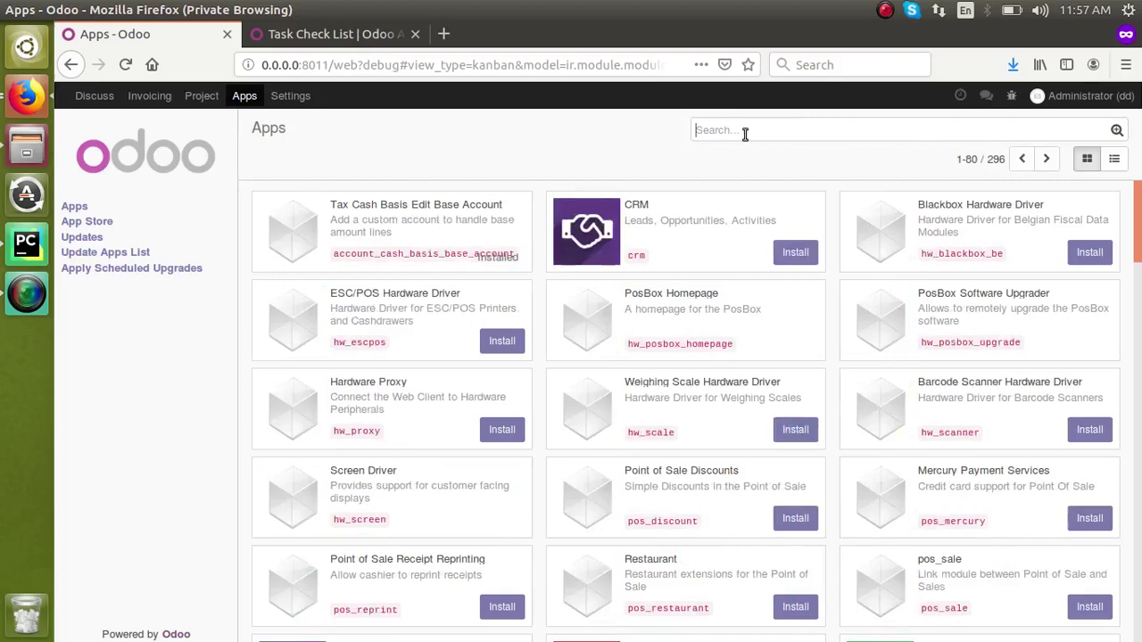
pyautogui.hotkey('ctrl', 'v')
pyautogui.press('Return')
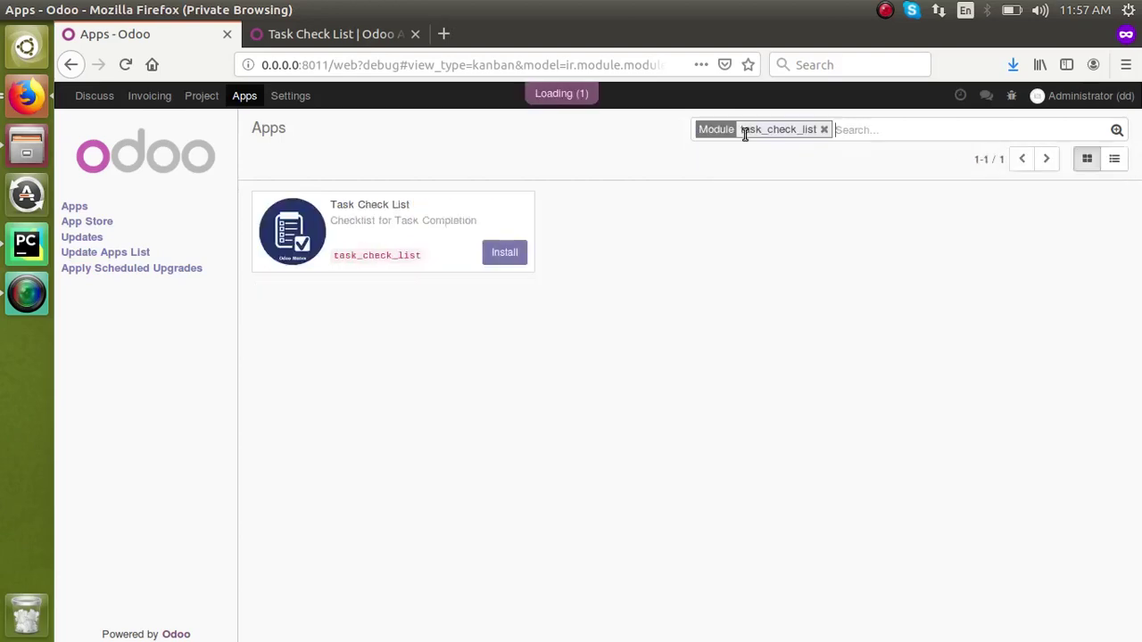
pyautogui.click(392, 221)
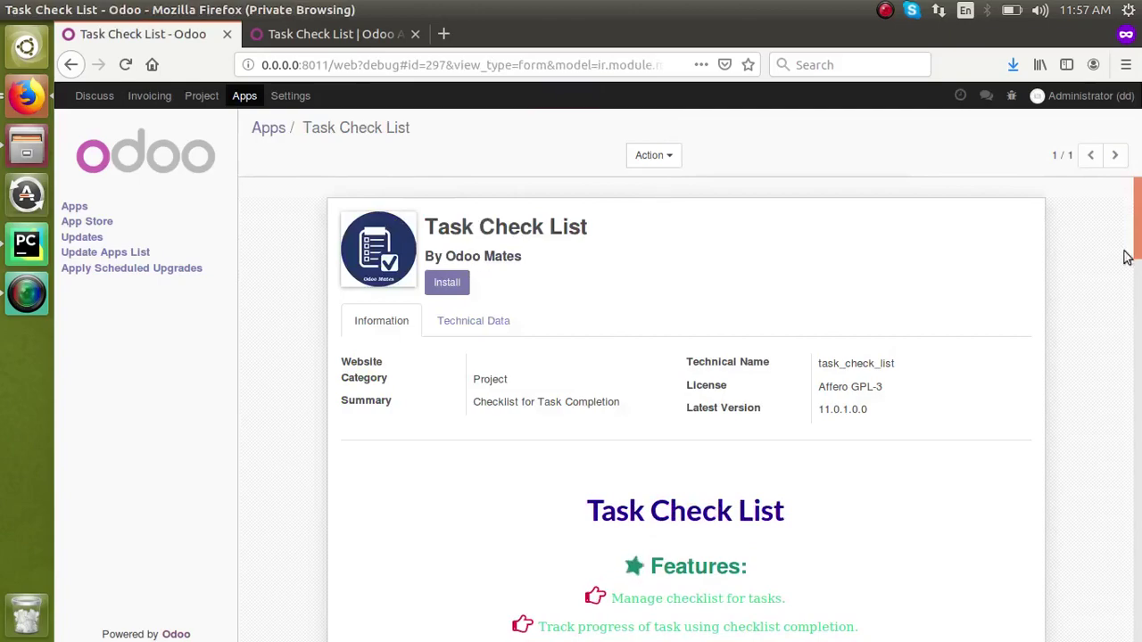
pyautogui.moveTo(1138, 254); pyautogui.dragTo(1050, 195)
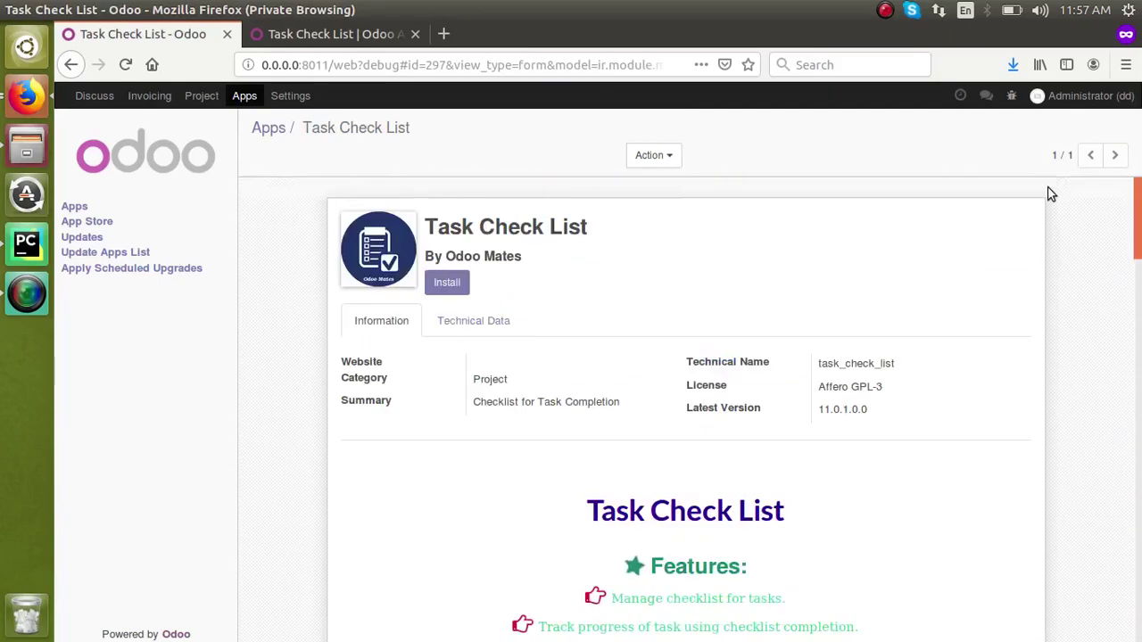
pyautogui.click(257, 134)
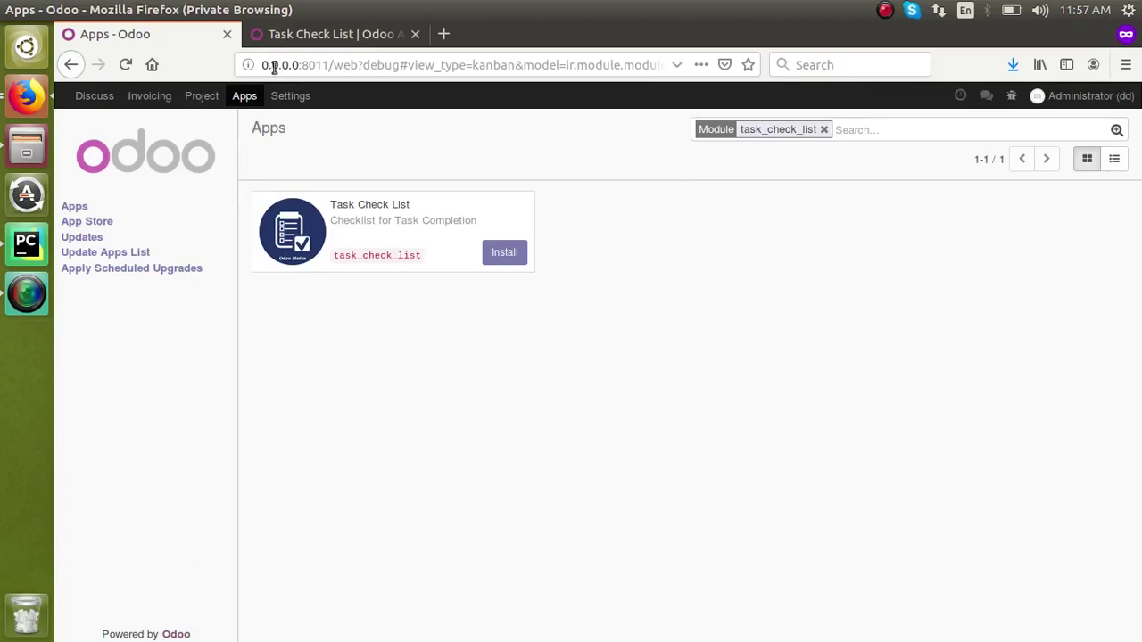
pyautogui.click(290, 96)
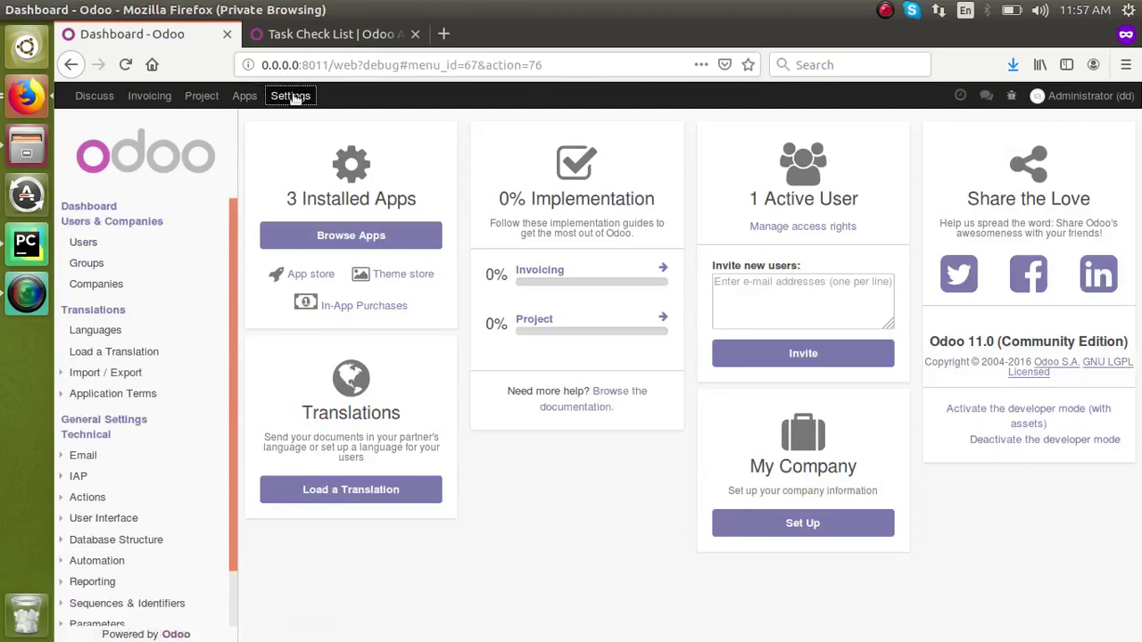
pyautogui.click(244, 96)
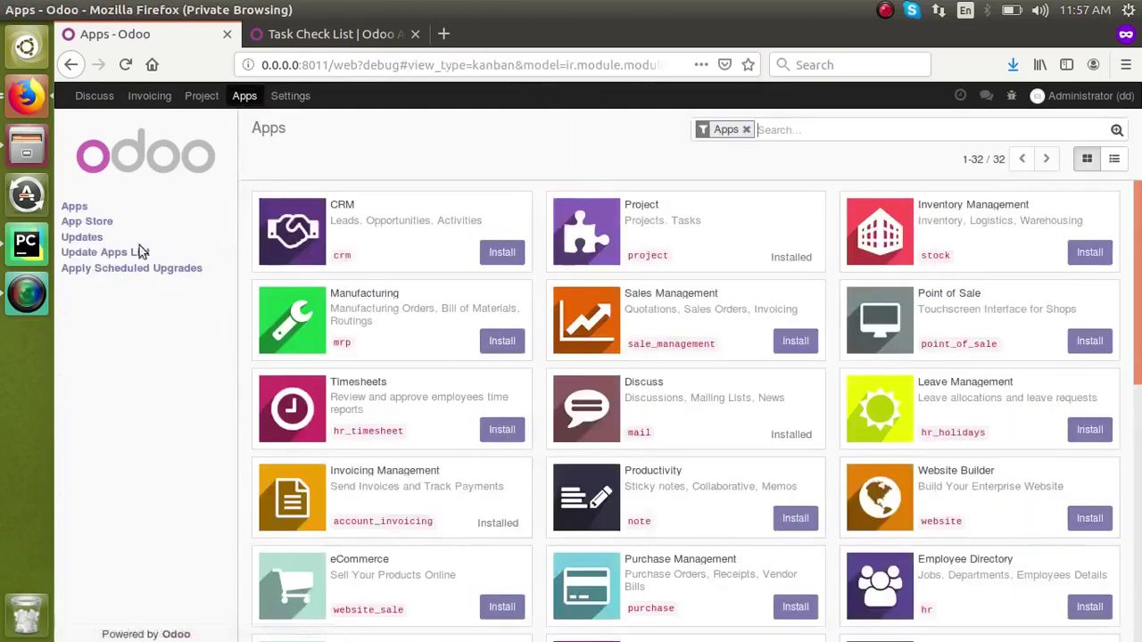
pyautogui.click(115, 254)
pyautogui.click(233, 285)
pyautogui.click(746, 130)
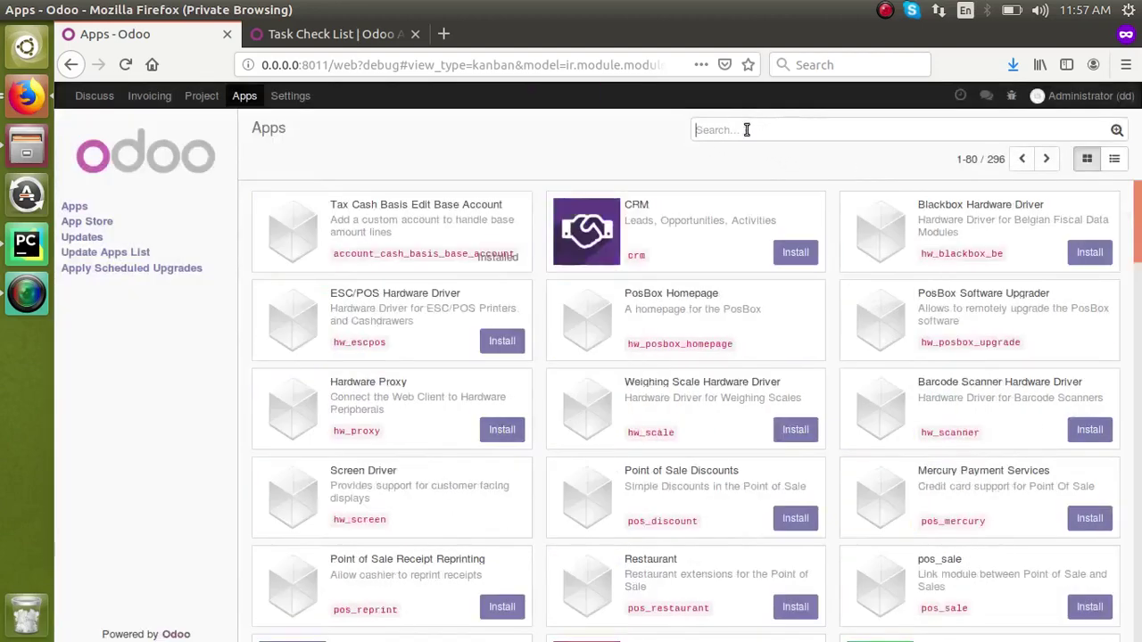
pyautogui.write('check list')
pyautogui.press('Return')
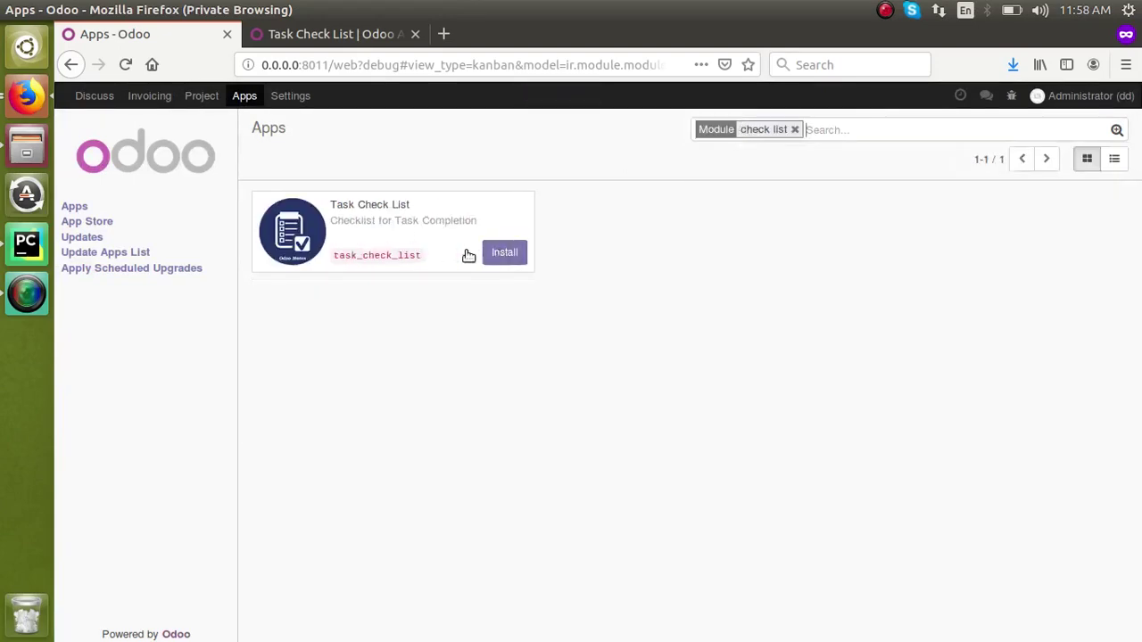
# - Install Task Check List, then reopen it via a task_check_list search to see Upgrade/Uninstall
pyautogui.click(506, 254)
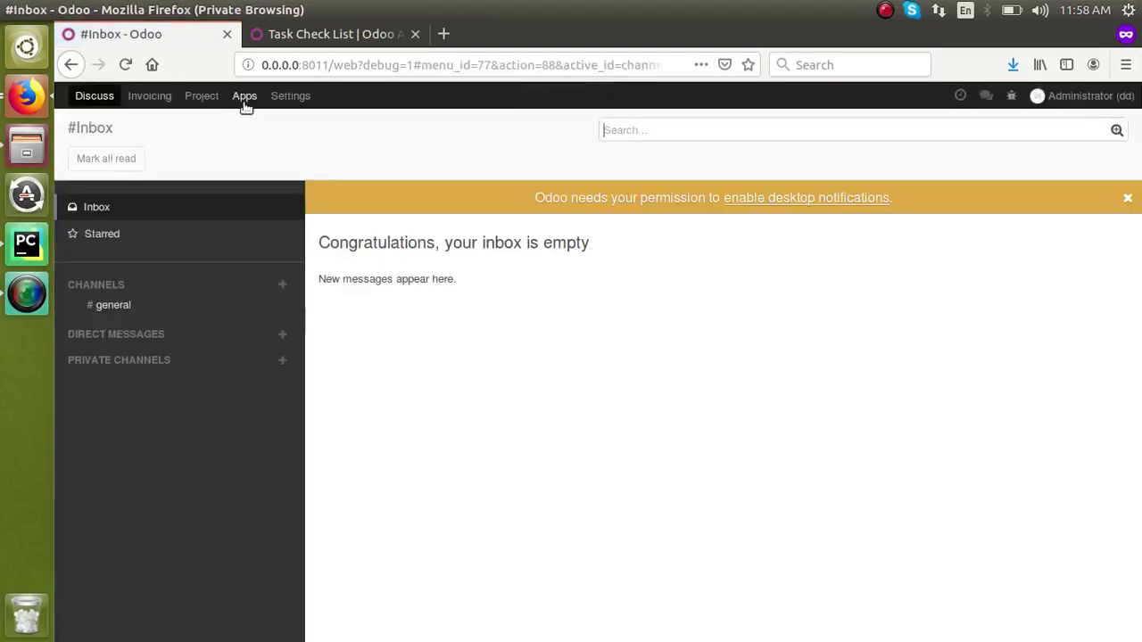
pyautogui.click(244, 97)
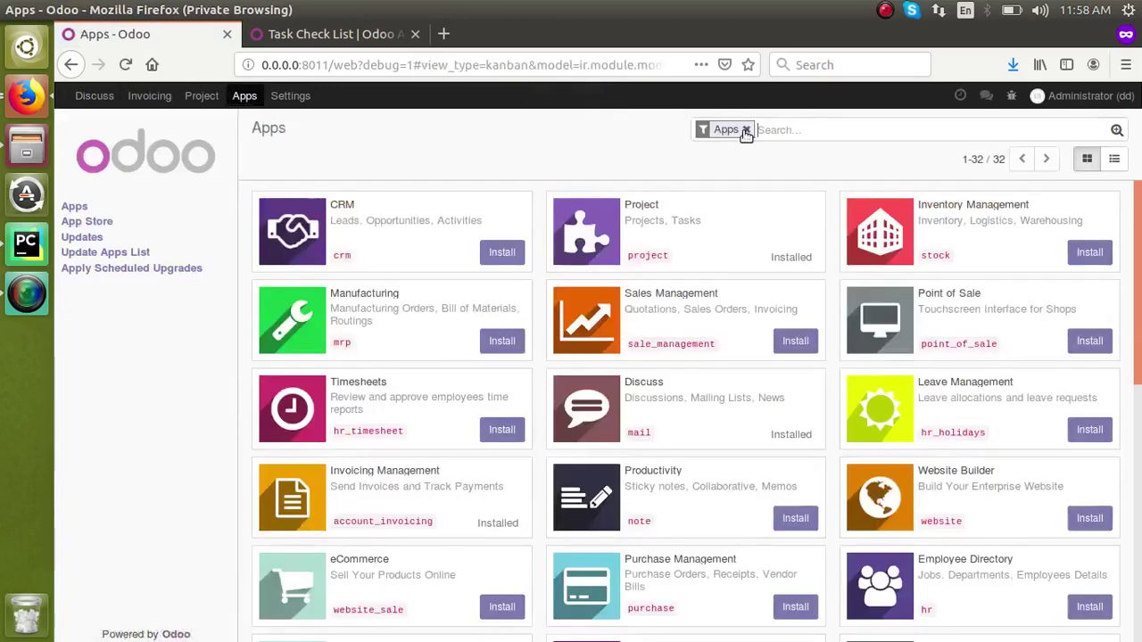
pyautogui.click(746, 130)
pyautogui.write('task_check_list')
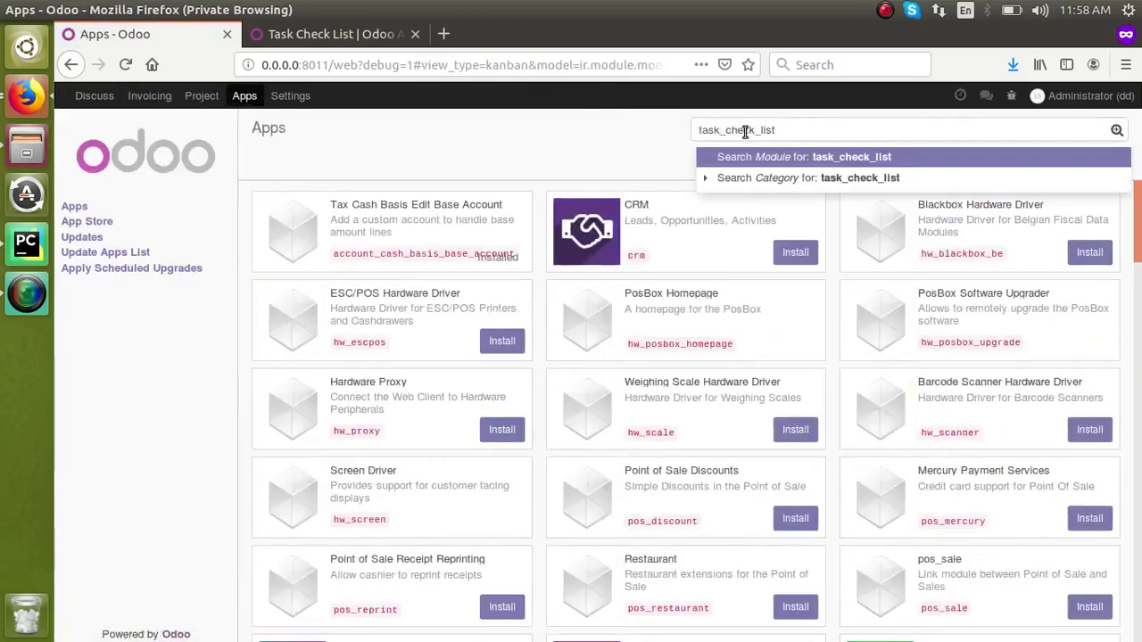
pyautogui.press('Return')
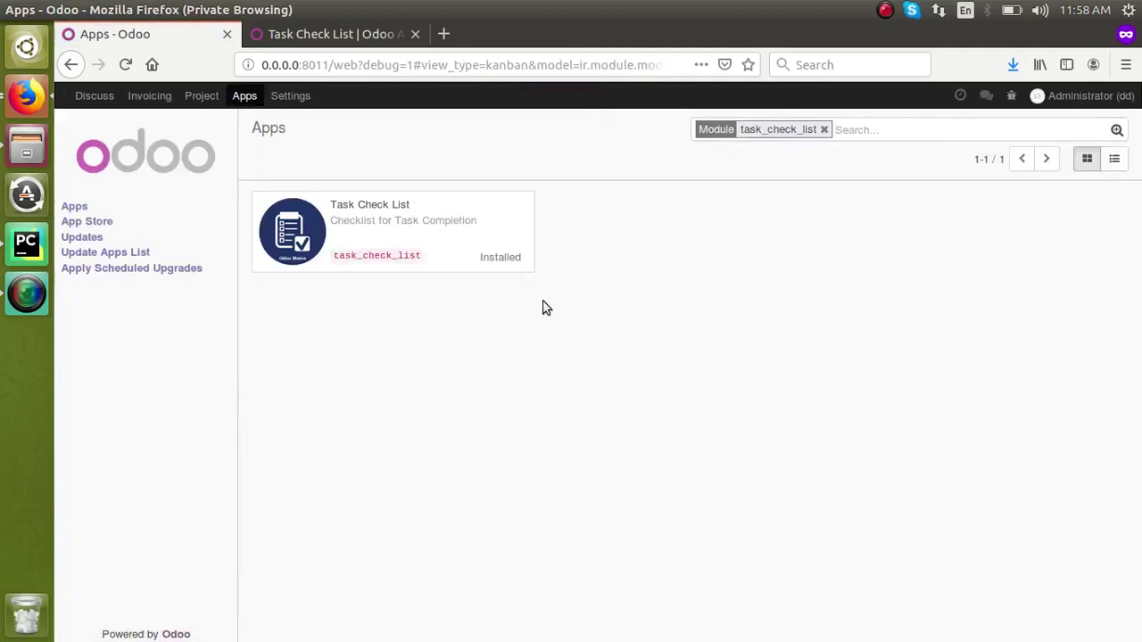
pyautogui.click(401, 219)
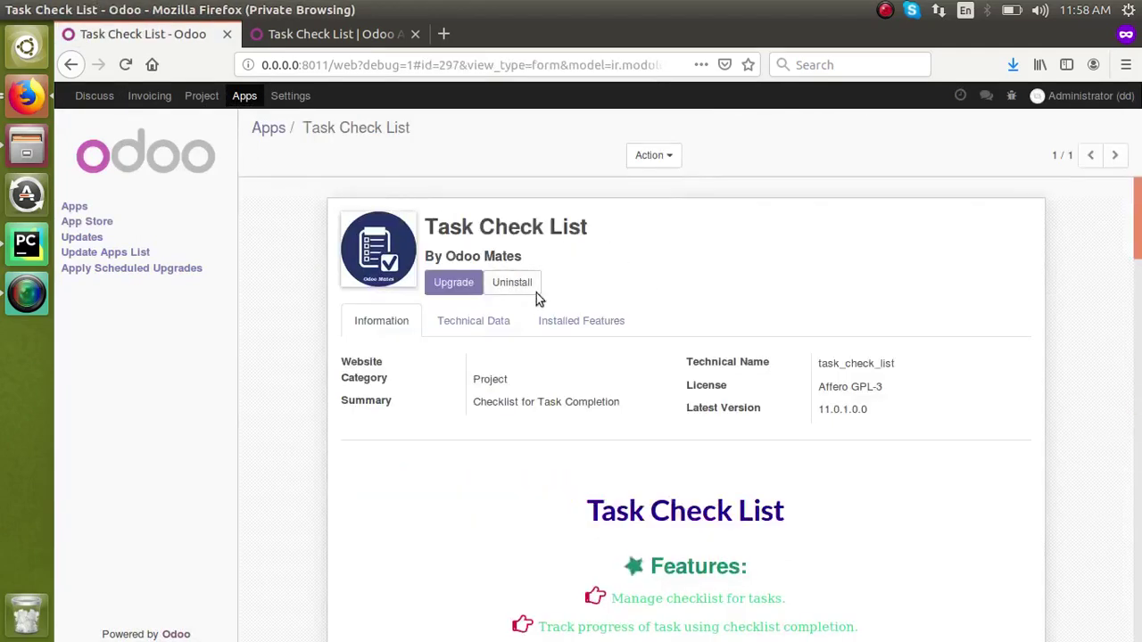